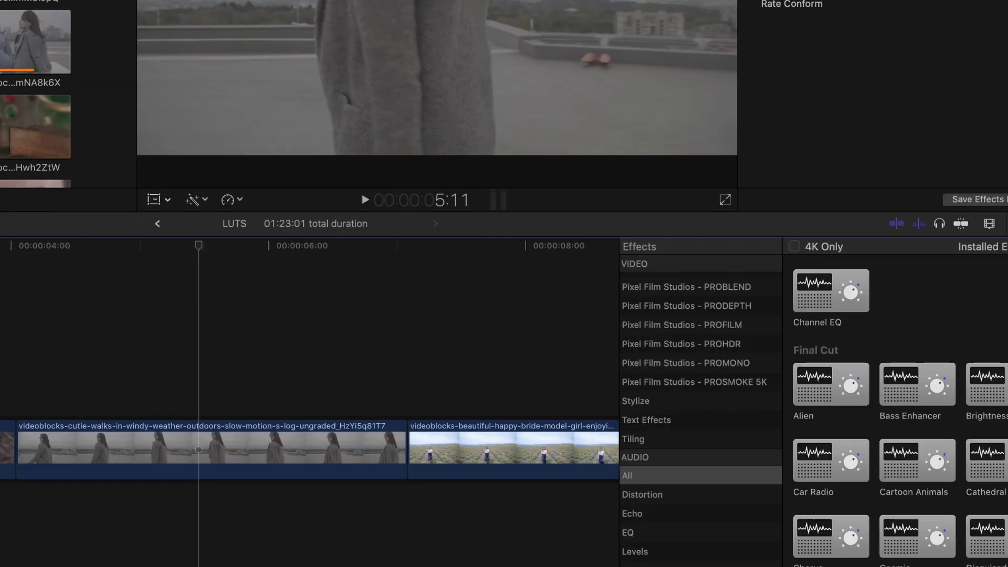
Drag Custom LUT from the Color effects onto the rooftop clip of the woman in the grey coat.
scroll(707, 322, up, 10)
scroll(707, 322, up, 5)
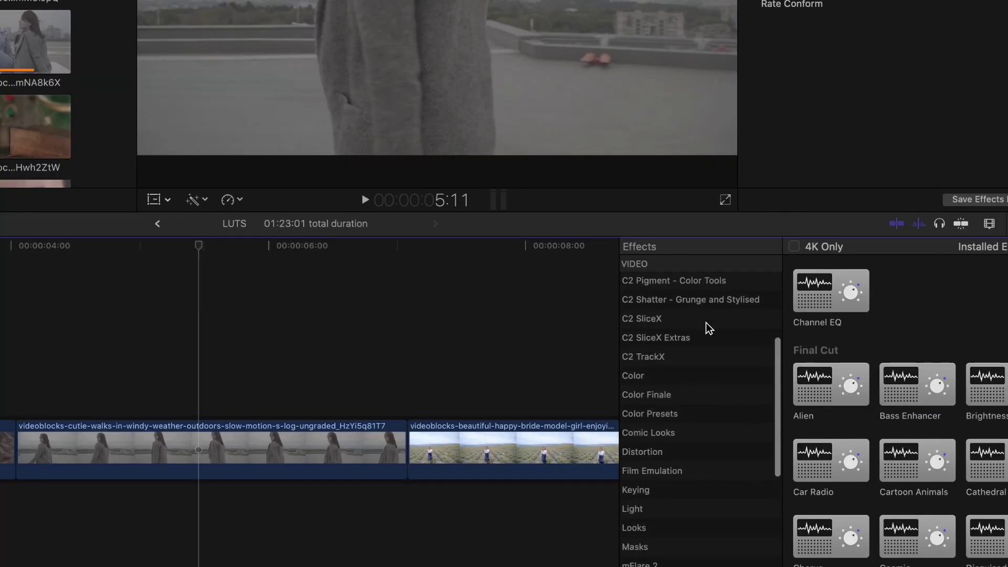
click(633, 399)
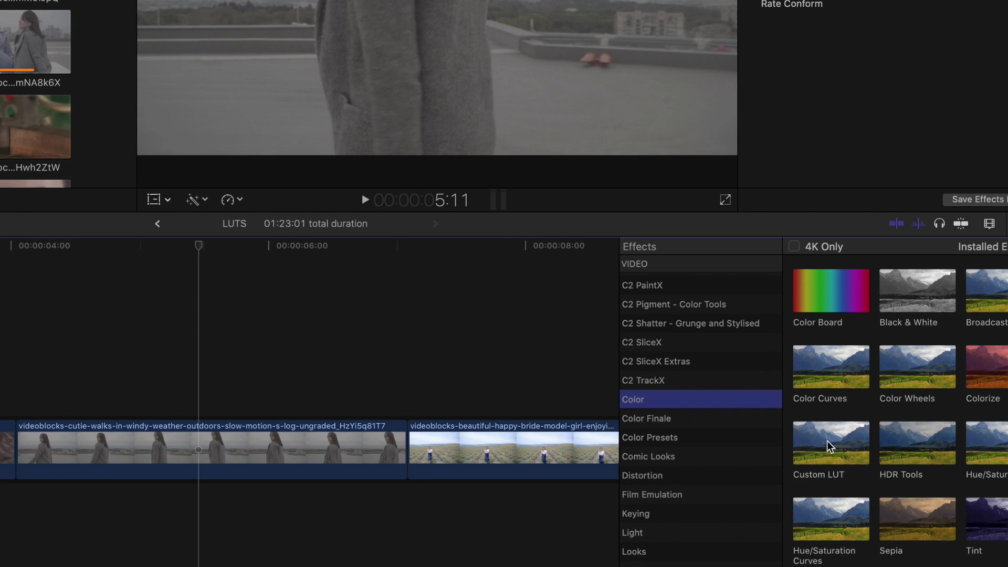
drag(827, 440, 315, 446)
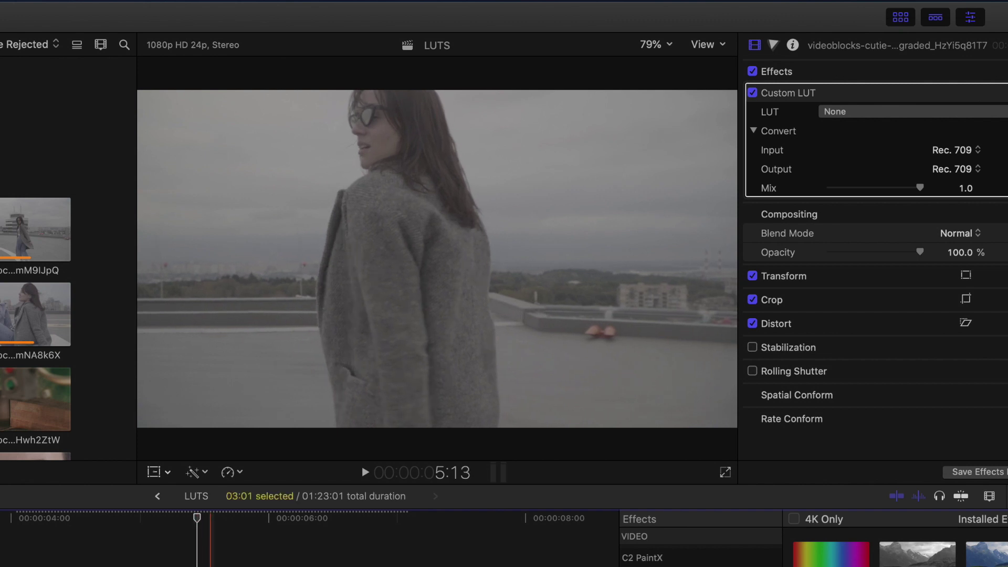
Load the Apostle - S-Log2 LUT from the Carbon LUTs pack into the Custom LUT effect.
click(835, 112)
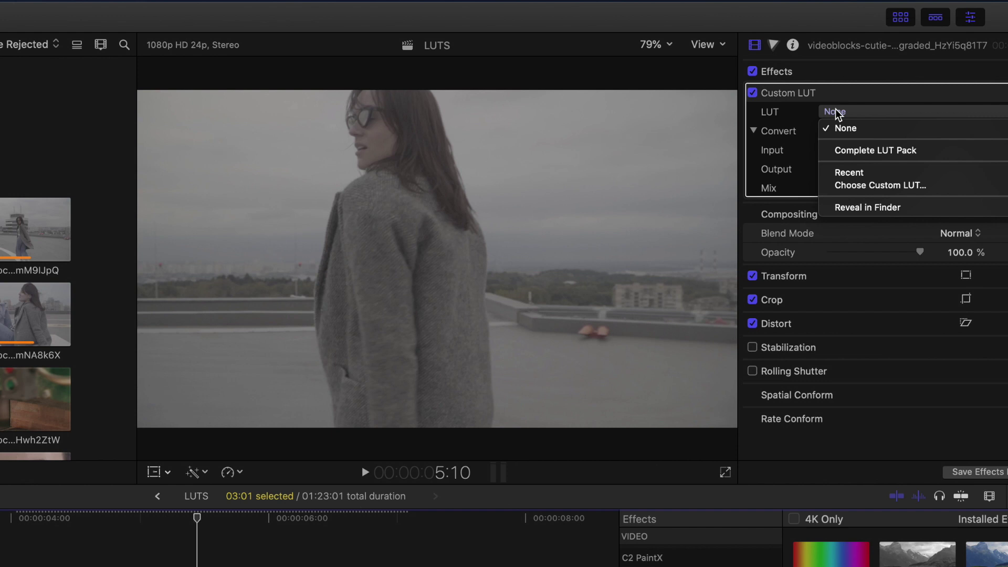
mouse_move(856, 156)
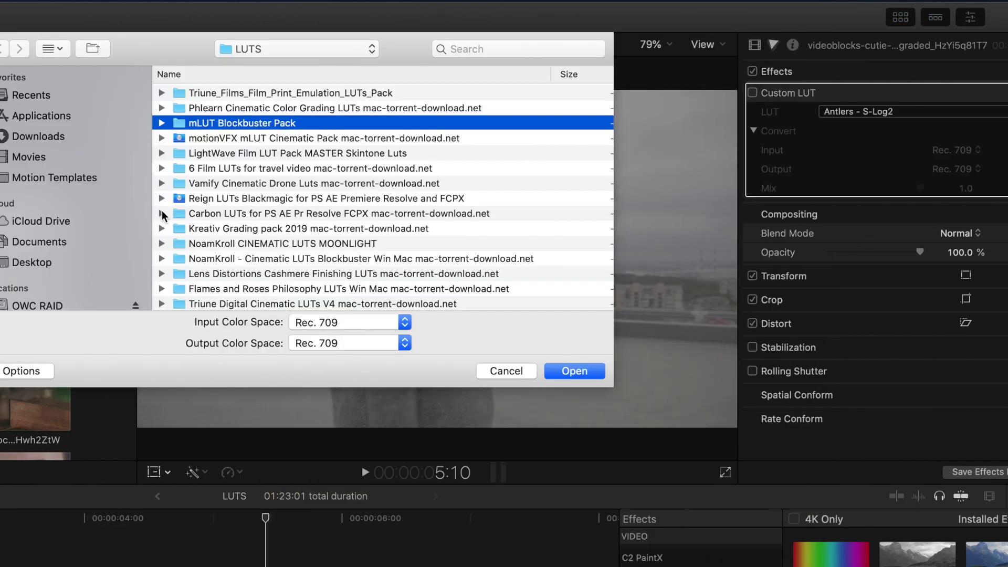
click(162, 213)
click(206, 215)
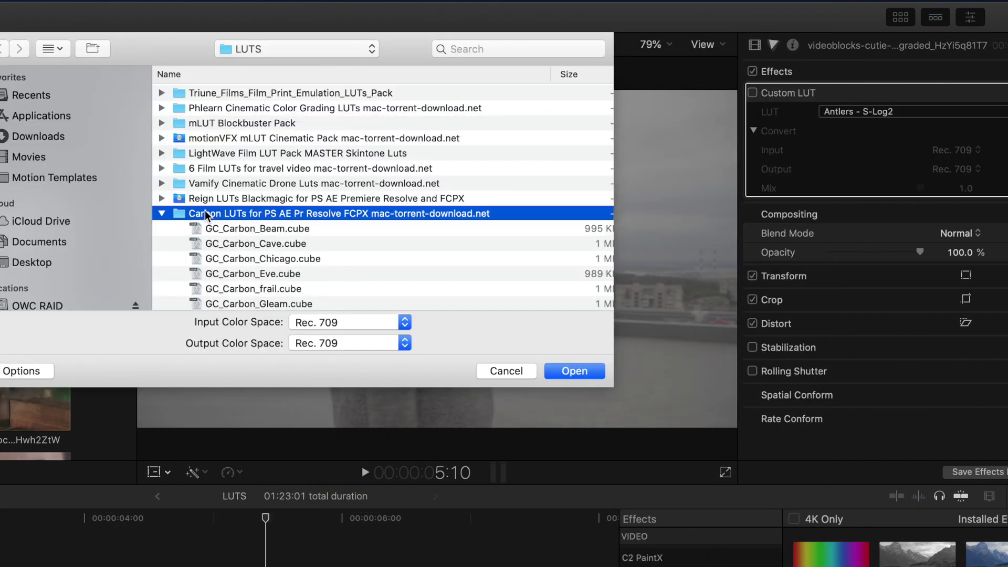
click(574, 372)
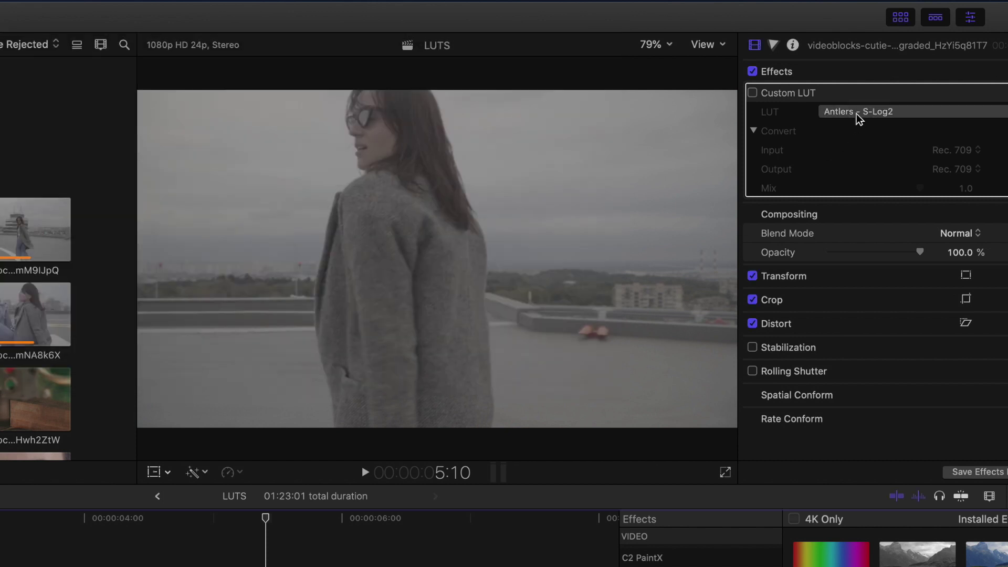
click(859, 116)
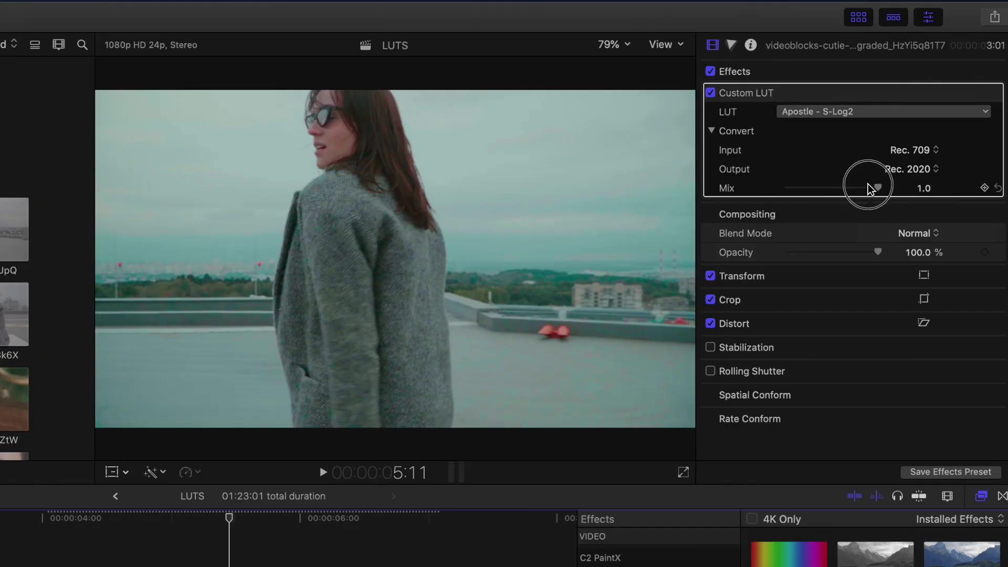
Lower the LUT Mix, try Input Rec. 2020 and Rec. 2020 PQ, then set Input Rec. 709 and Output Rec. 2020.
mouse_move(874, 188)
mouse_down()
mouse_move(795, 184)
mouse_move(839, 188)
mouse_up()
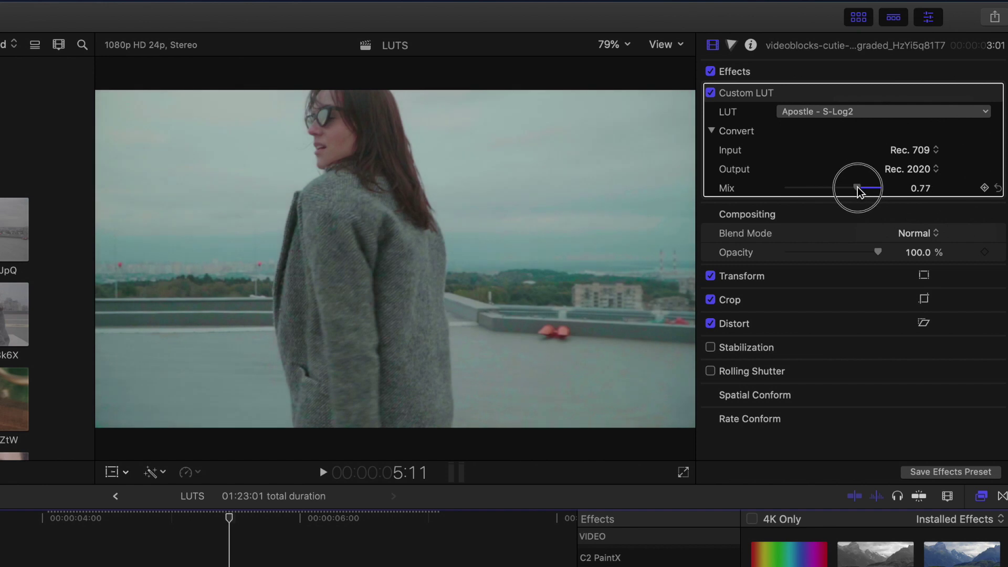
click(911, 152)
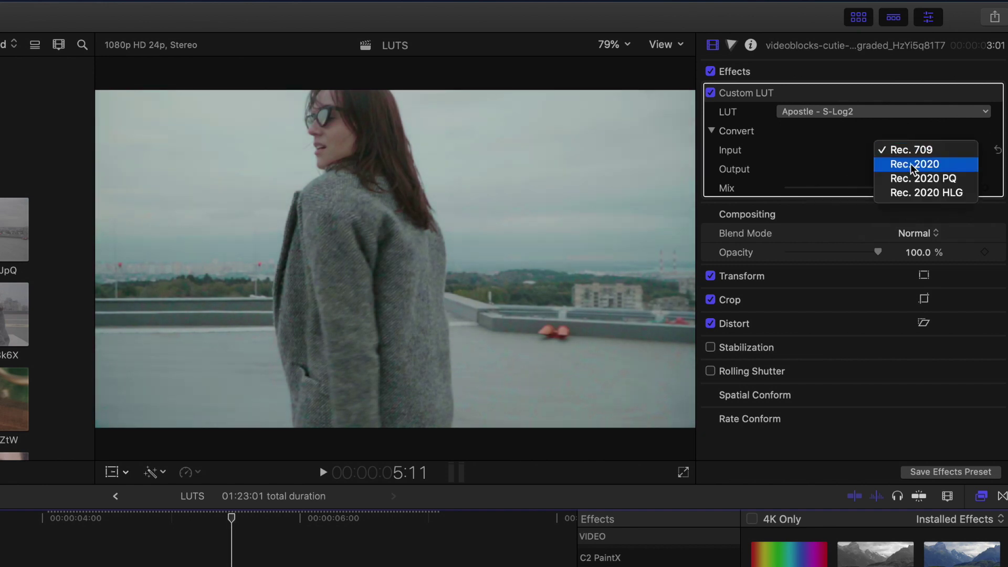
click(914, 165)
click(913, 156)
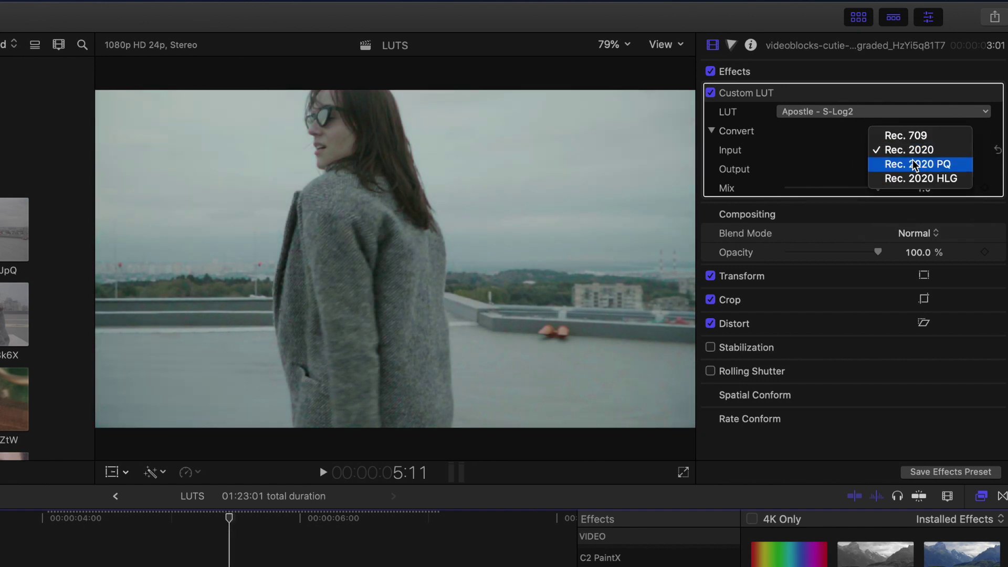
click(916, 164)
click(898, 156)
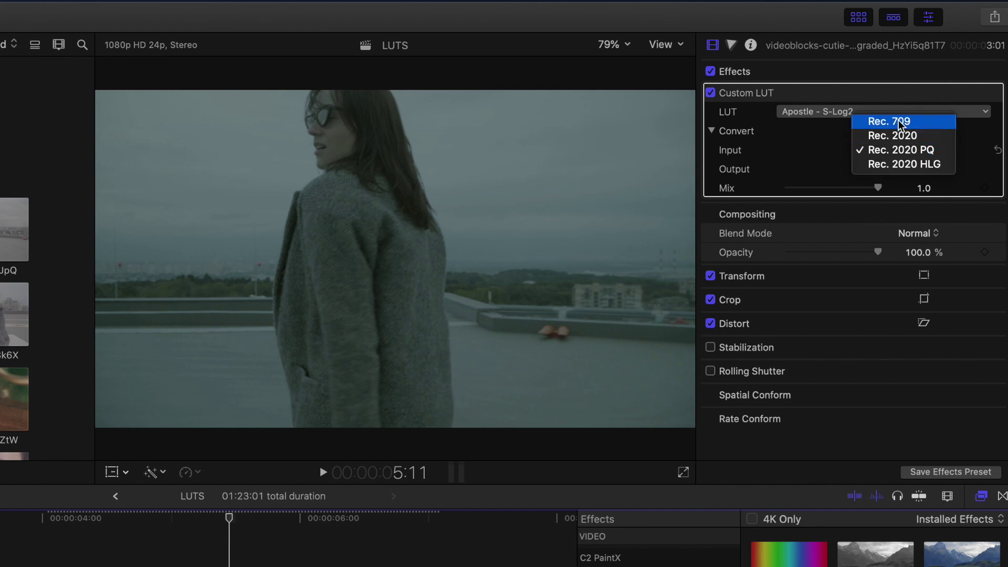
click(900, 124)
click(909, 169)
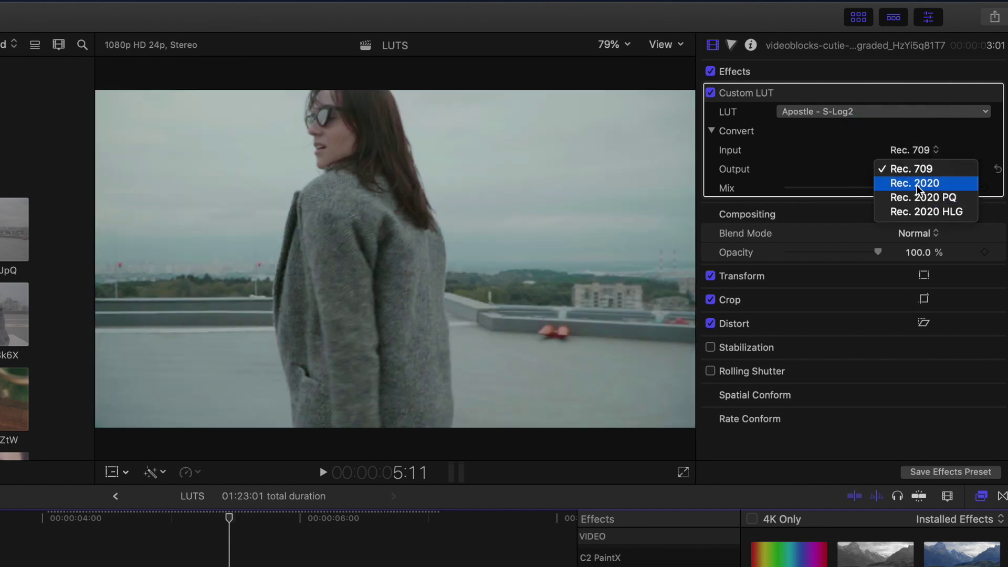
click(917, 184)
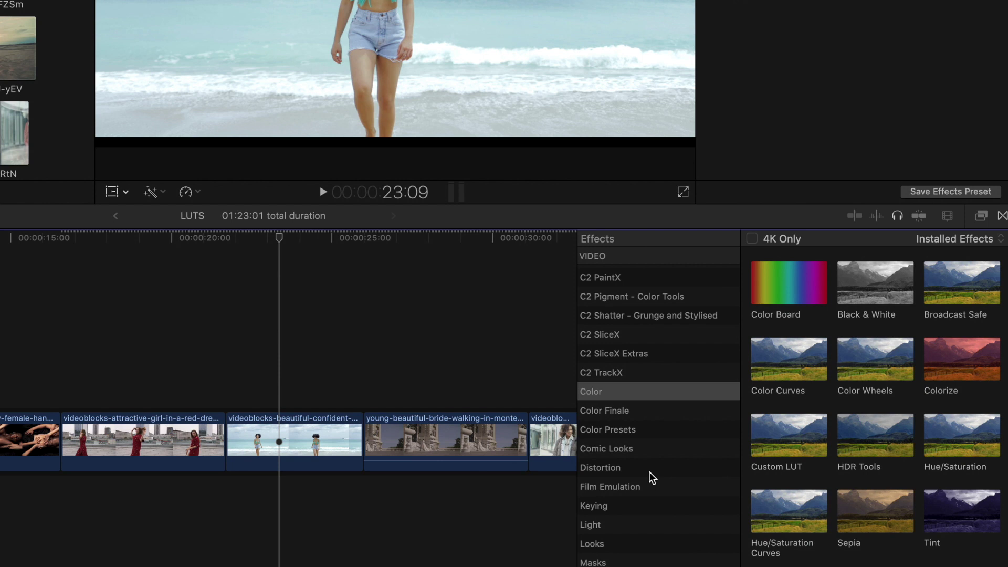
Apply C2 LUTx's Apply Camera + Look LUT effect to the beach clip and select that clip.
scroll(653, 478, down, 3)
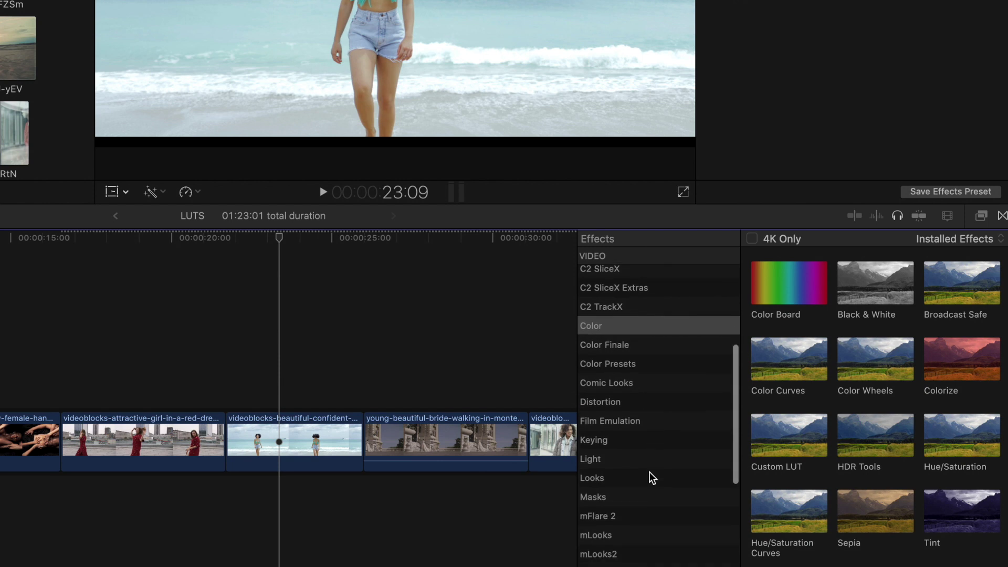
scroll(652, 478, up, 6)
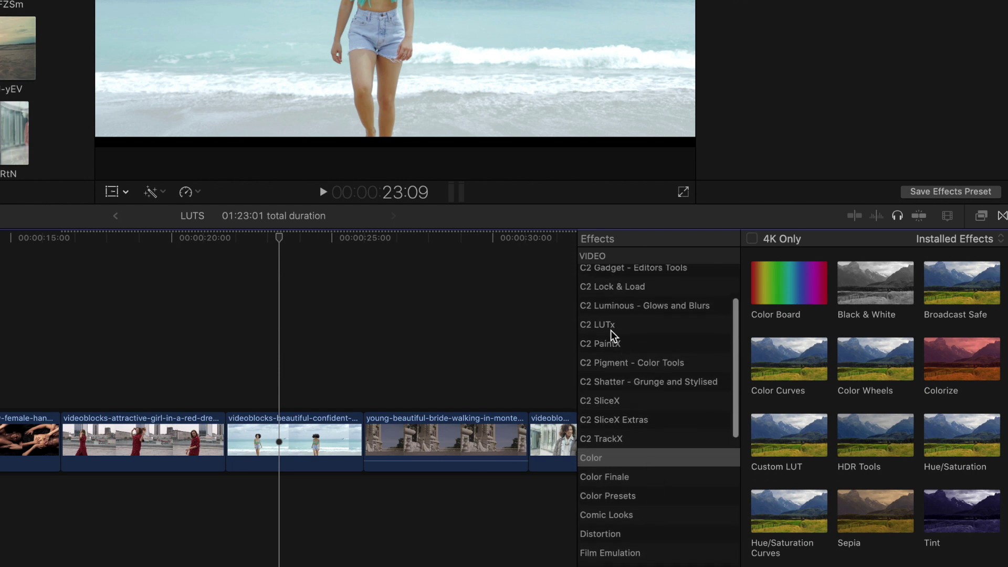
click(601, 324)
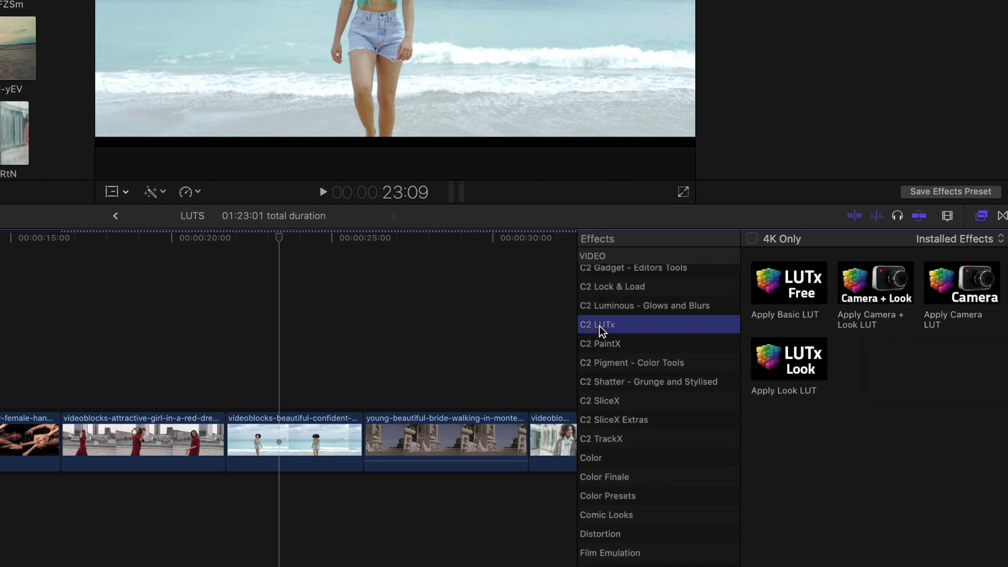
drag(874, 286, 299, 436)
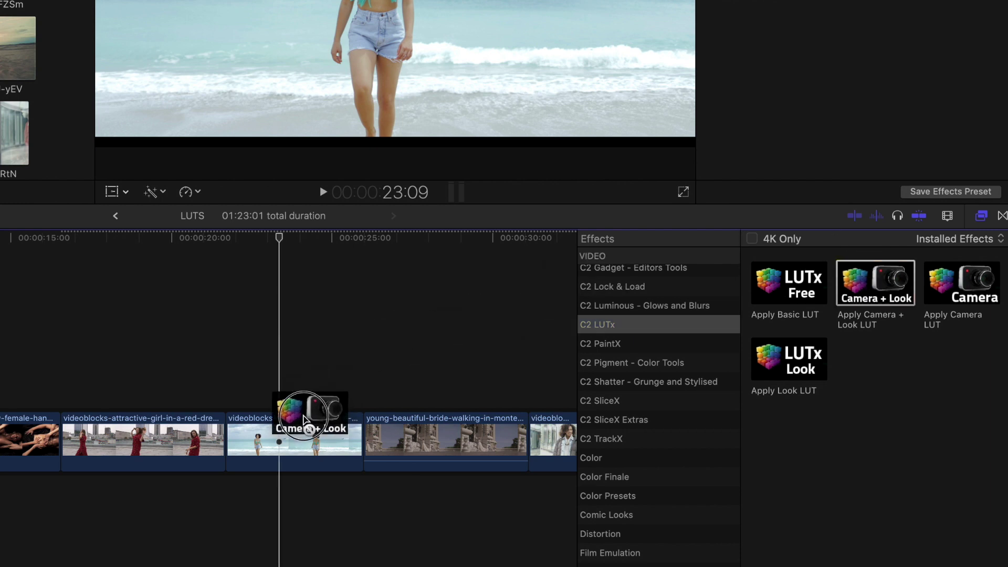
click(294, 437)
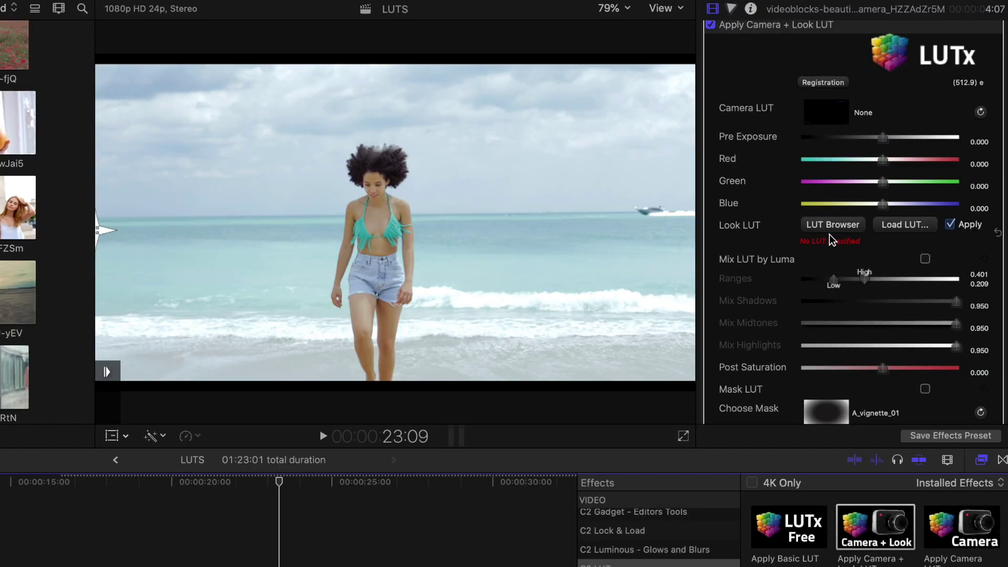
Choose Fujifilm F-Log to Rec709 as the look LUT in the LUTx Browser, then open CoreMelt's Buy More page.
click(827, 223)
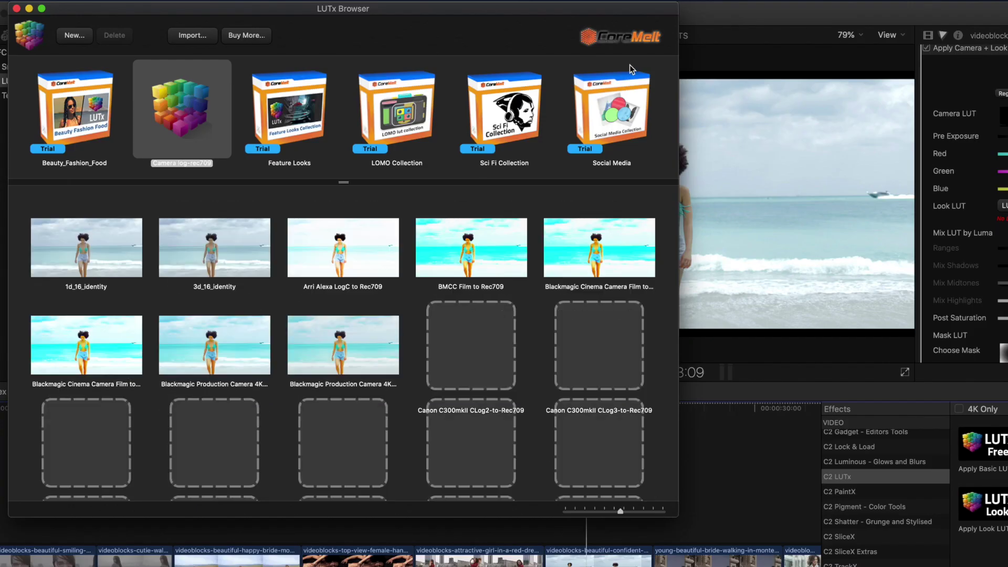
drag(464, 16, 476, 16)
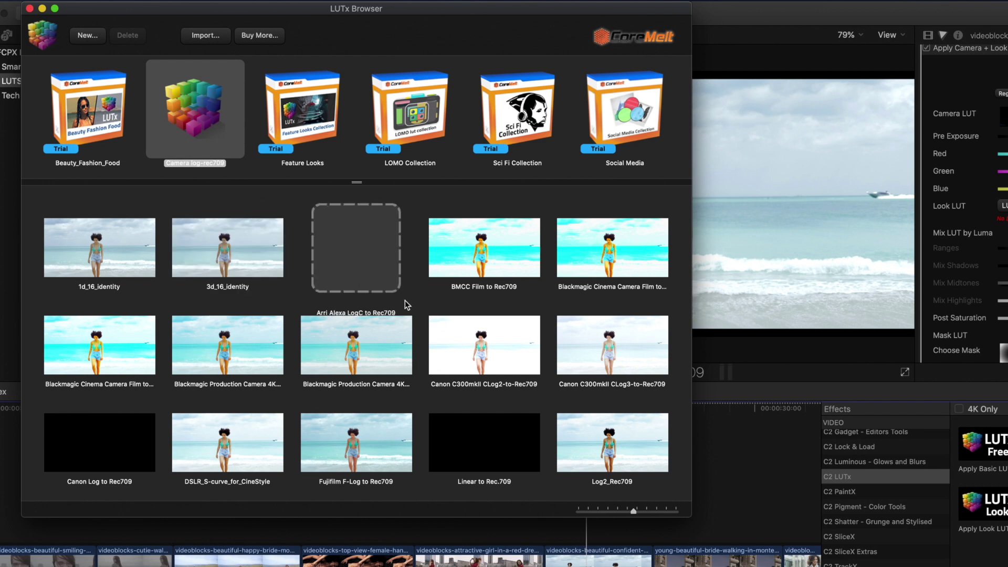
click(356, 443)
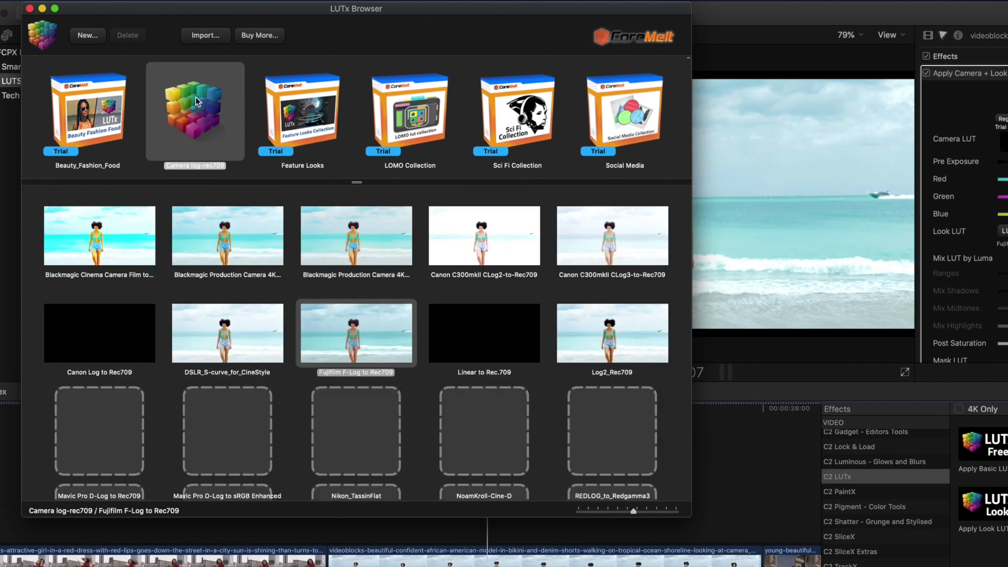
click(267, 40)
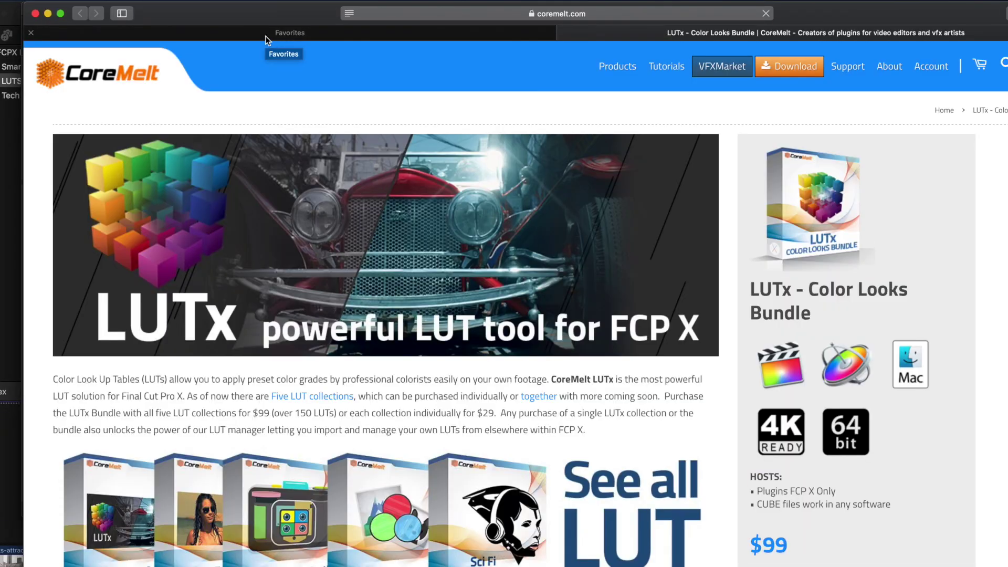
Scroll through the LUTx Color Looks Bundle webpage, then start a new collection in the LUTx Browser.
scroll(974, 356, down, 2)
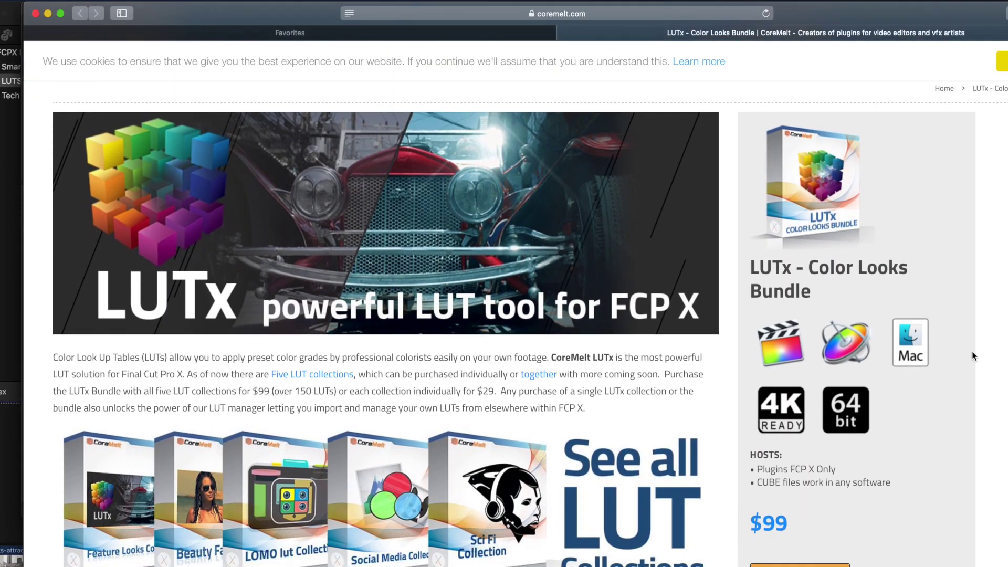
scroll(974, 356, down, 2)
scroll(975, 356, down, 1)
scroll(974, 356, down, 3)
scroll(973, 356, down, 1)
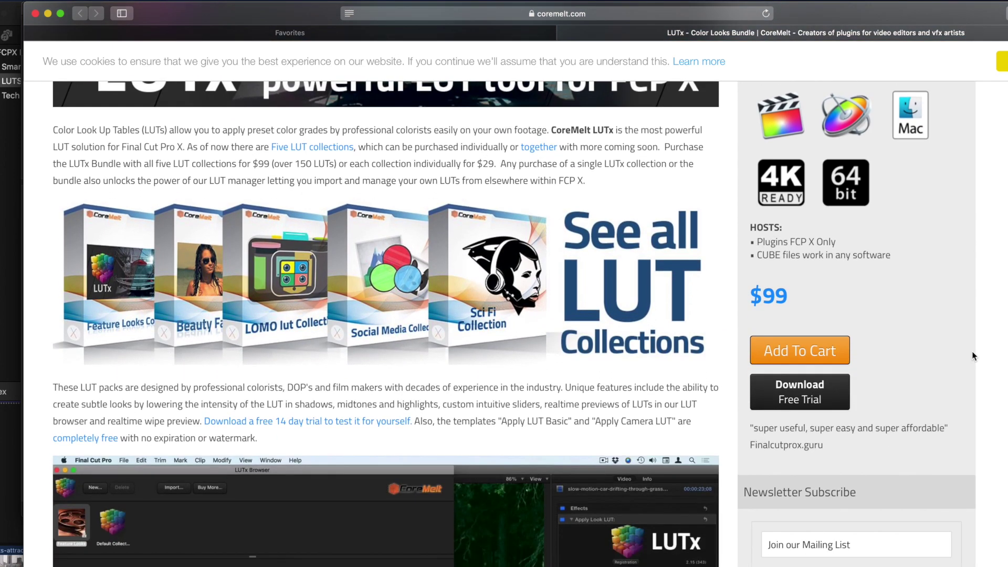
scroll(973, 356, down, 1)
scroll(973, 356, down, 2)
scroll(973, 356, down, 2)
scroll(973, 356, down, 2)
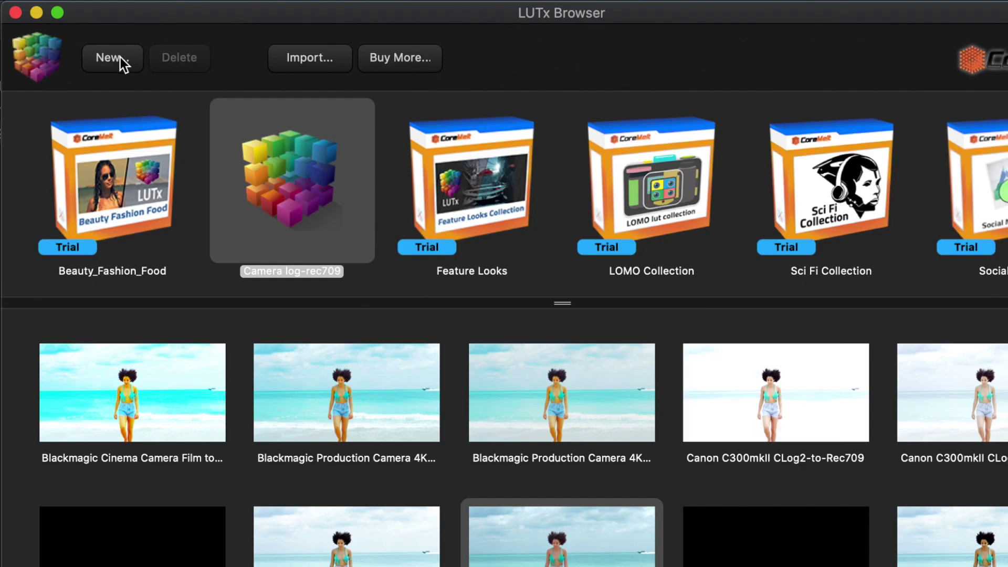
click(120, 57)
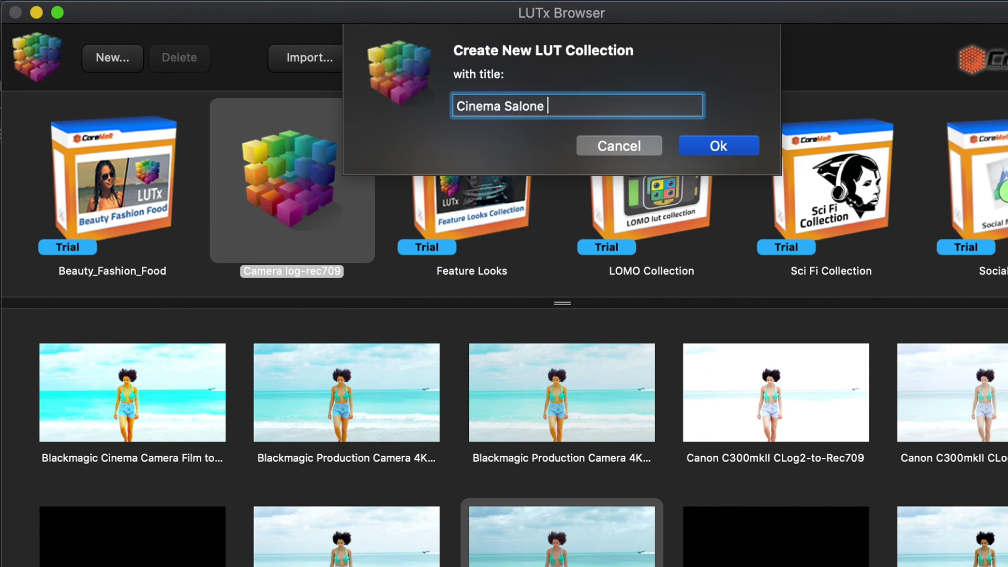
Confirm the Cinema Salone LUTS collection and import CMG_LUT_1.cube into it from Finder.
click(720, 145)
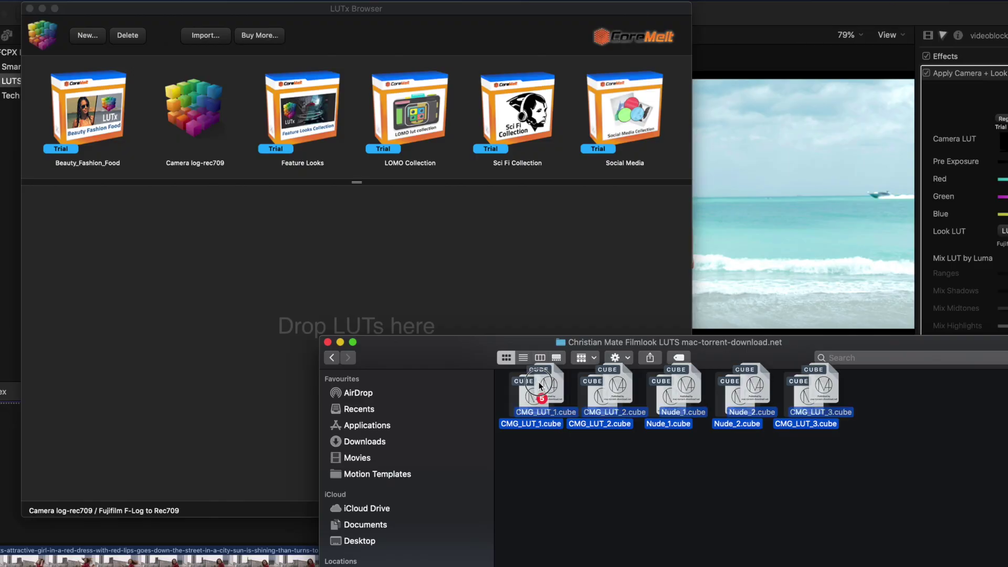
drag(530, 397, 247, 274)
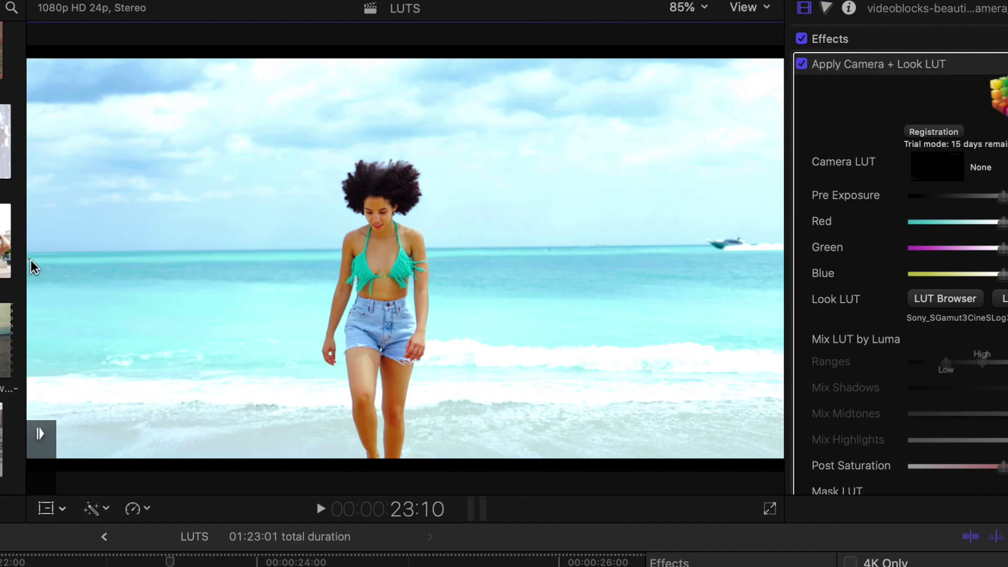
Widen the before/after comparison, set pre-exposure to -0.050, and adjust the luma mix ranges and saturation.
mouse_move(74, 251)
mouse_down()
mouse_move(653, 254)
mouse_move(772, 244)
mouse_move(168, 311)
mouse_move(315, 282)
mouse_move(83, 340)
mouse_up()
drag(870, 196, 868, 251)
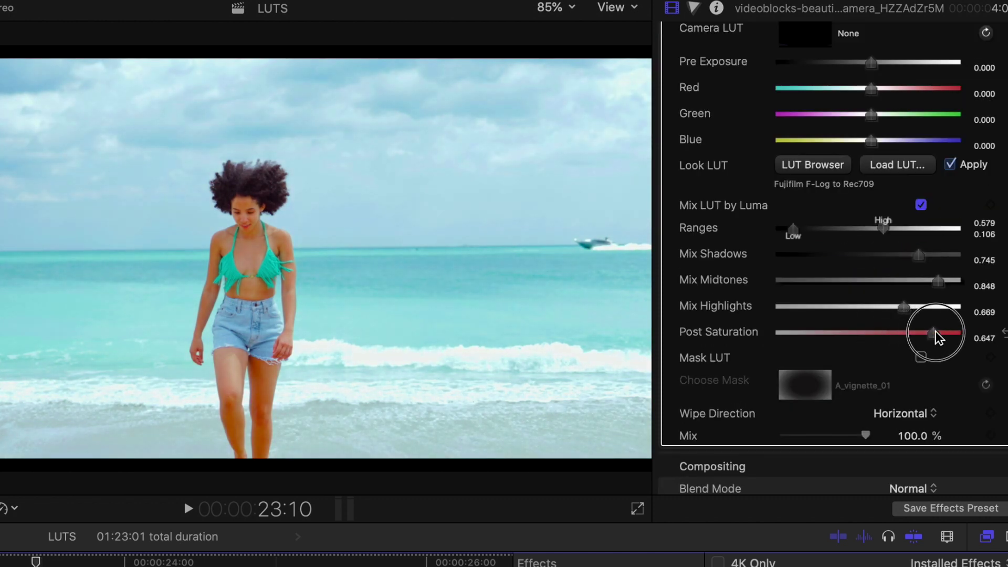
drag(821, 232, 888, 234)
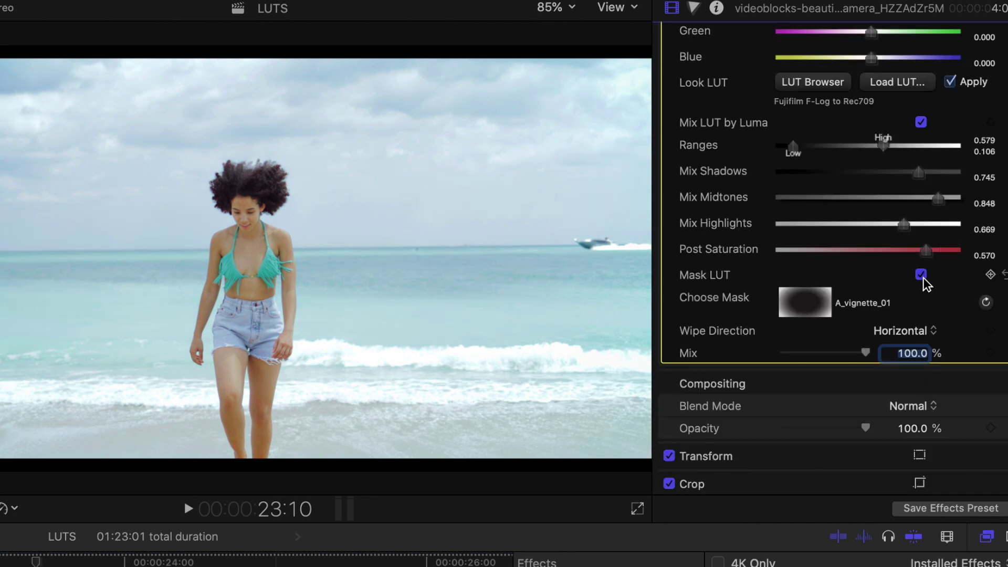
Enable Mask LUT, try the A_vignette_01 mask, switch to centre_01, and reduce Mix to about 74%.
click(922, 275)
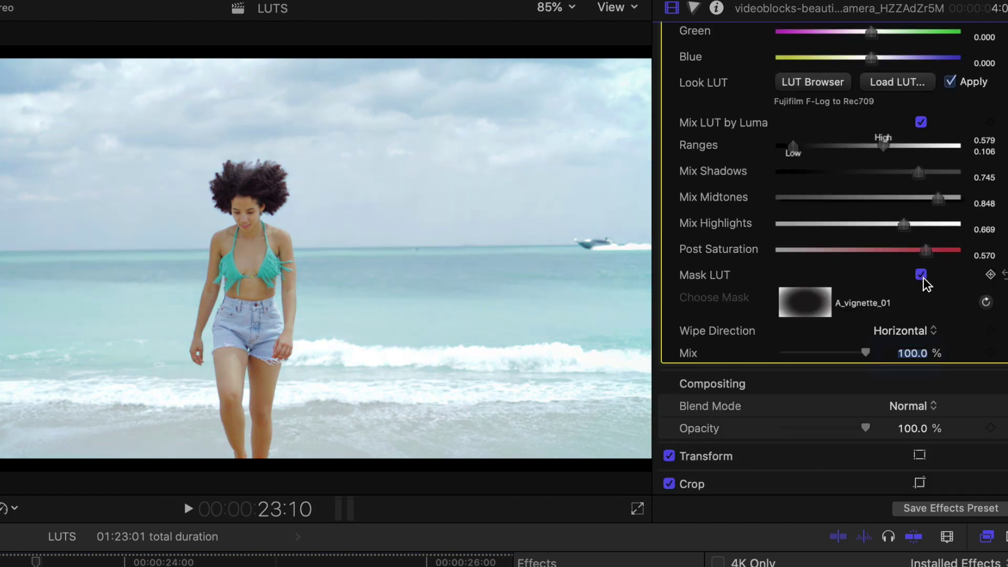
click(828, 315)
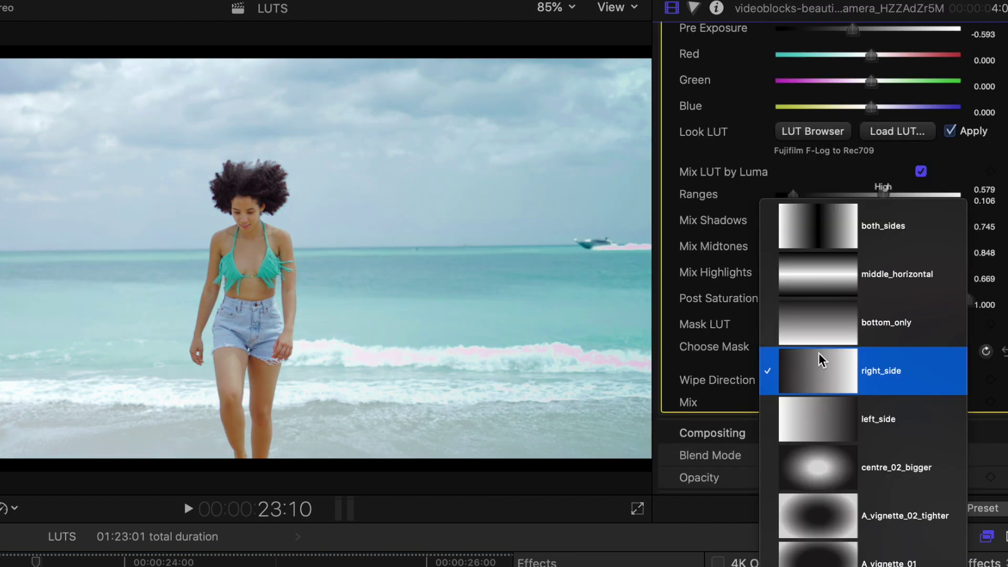
click(834, 563)
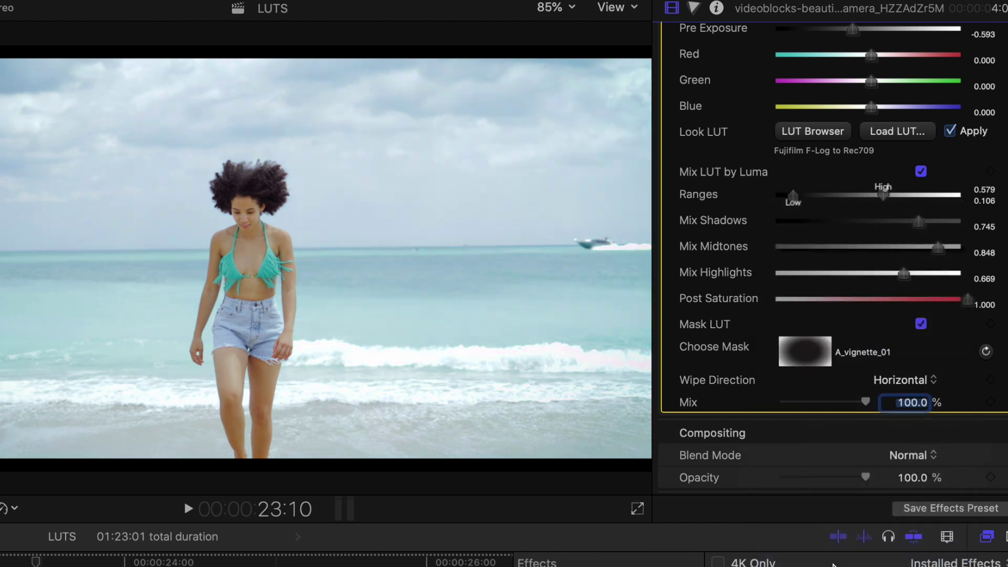
click(809, 361)
click(816, 518)
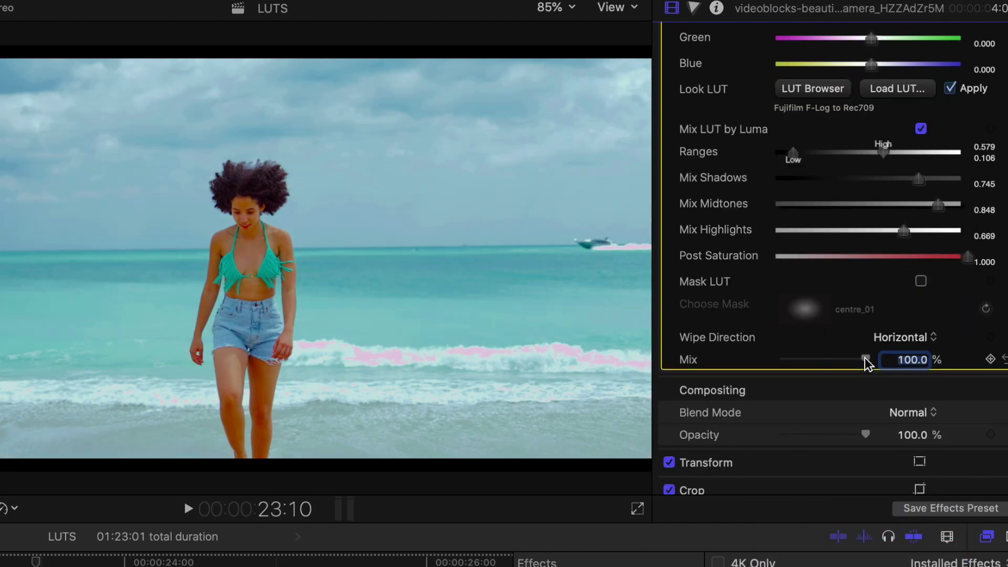
drag(866, 361, 848, 361)
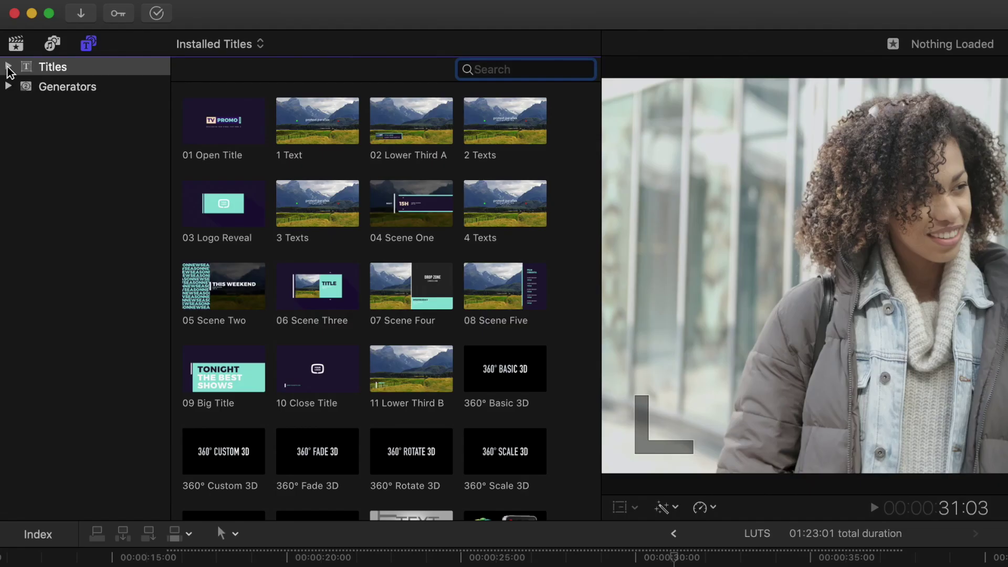
Add a C2 LUTx Camera + Look adjustment clip and trim it over the curly-haired woman's clip.
click(8, 67)
click(63, 288)
mouse_move(225, 119)
mouse_down()
mouse_move(471, 278)
mouse_move(564, 541)
mouse_up()
key(super+minus)
drag(581, 477, 739, 474)
click(536, 338)
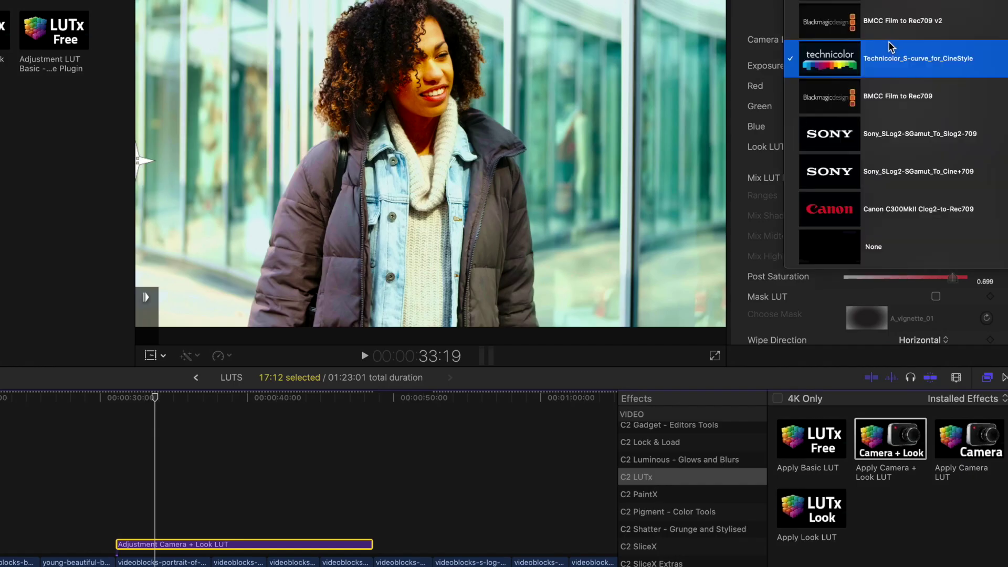
Browse the video effects to the Color Finale category.
scroll(891, 47, up, 10)
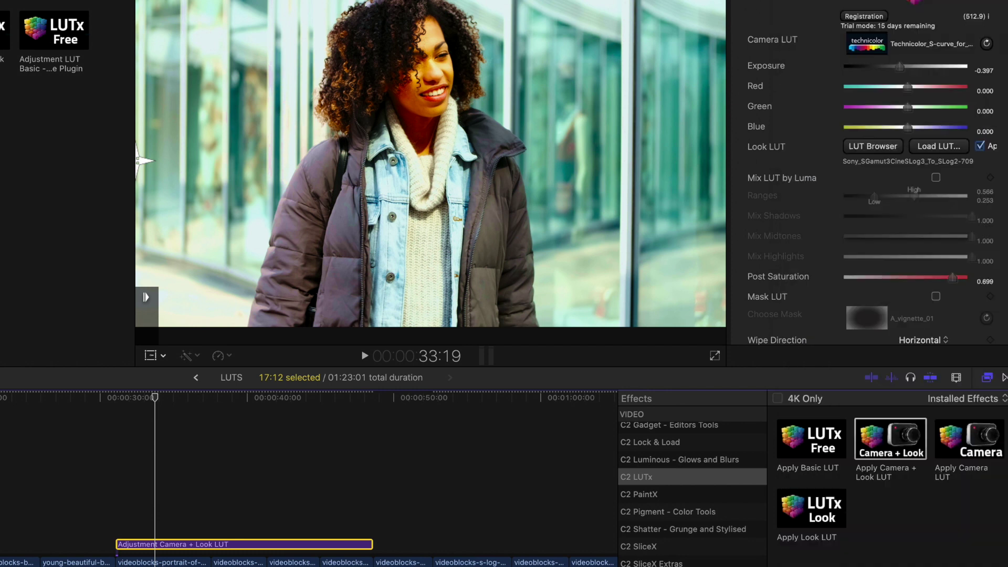
scroll(807, 97, down, 1)
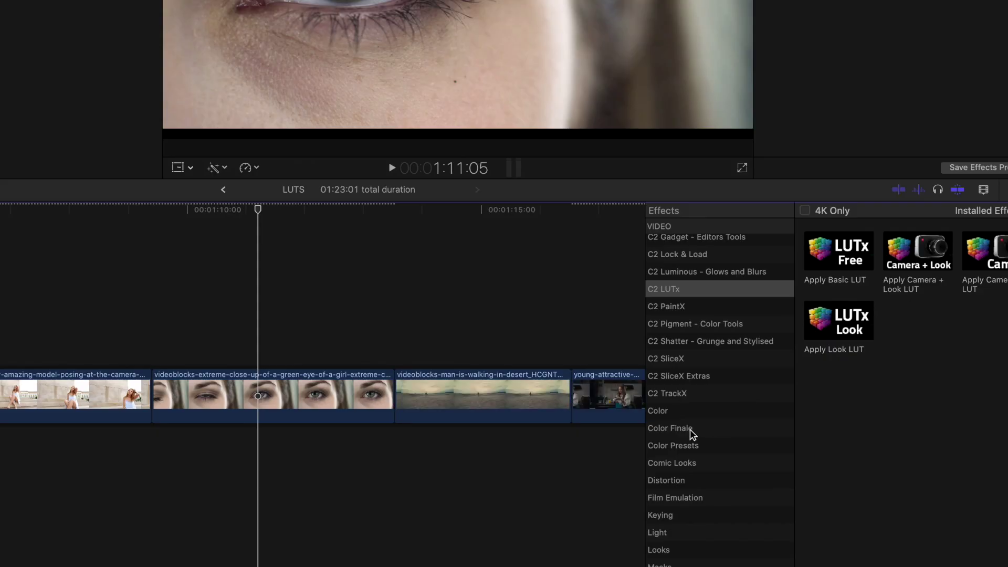
click(692, 430)
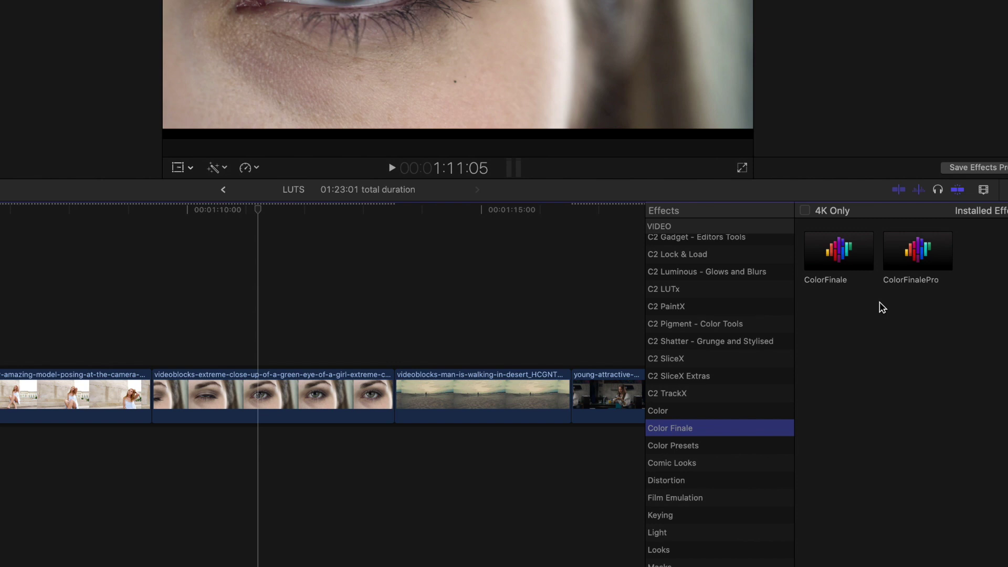
Apply FCPX Lut Loader to the masked woman's clip, remove City Of Crime from the LUT stack, and raise saturation.
scroll(765, 449, down, 10)
click(764, 448)
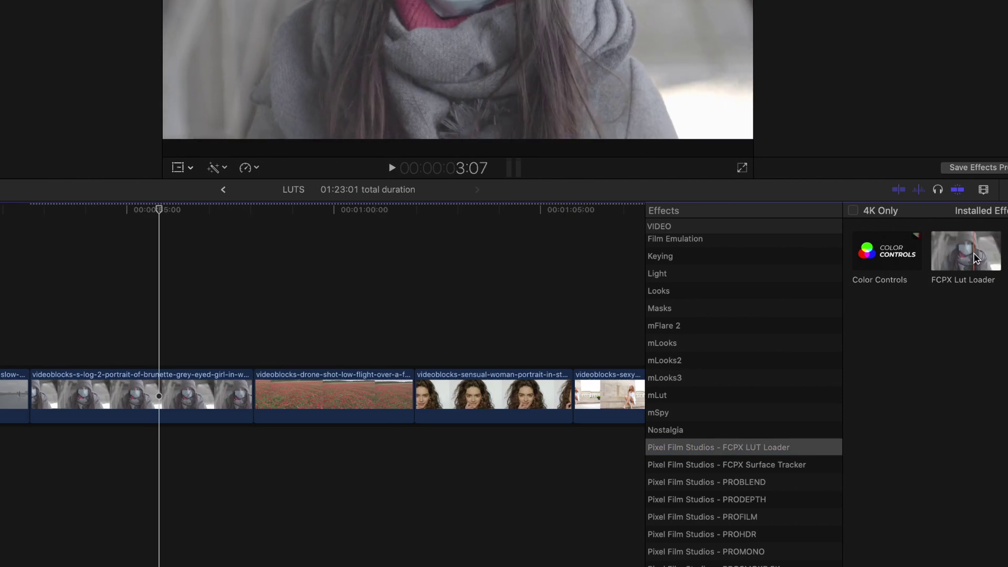
drag(978, 261, 220, 463)
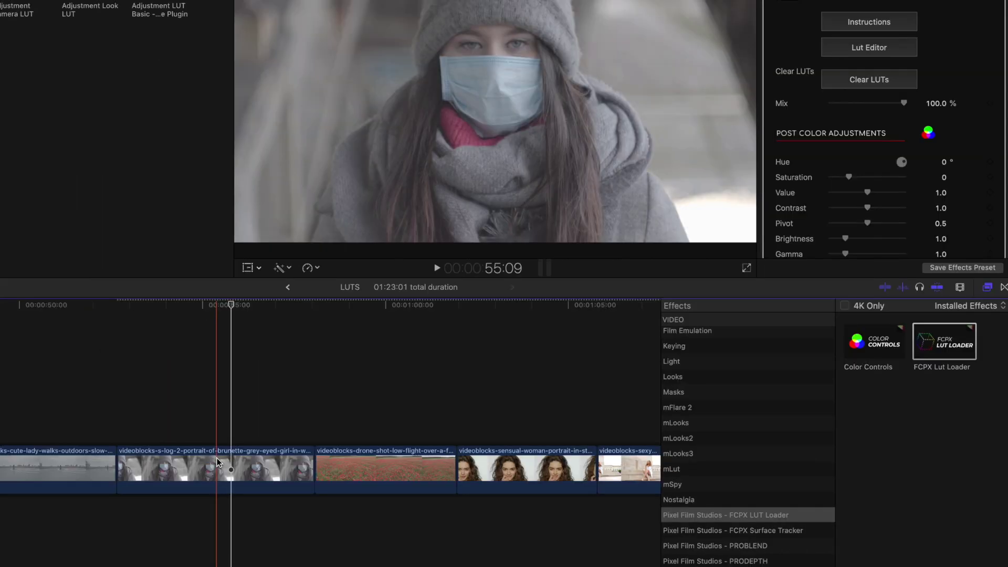
click(881, 50)
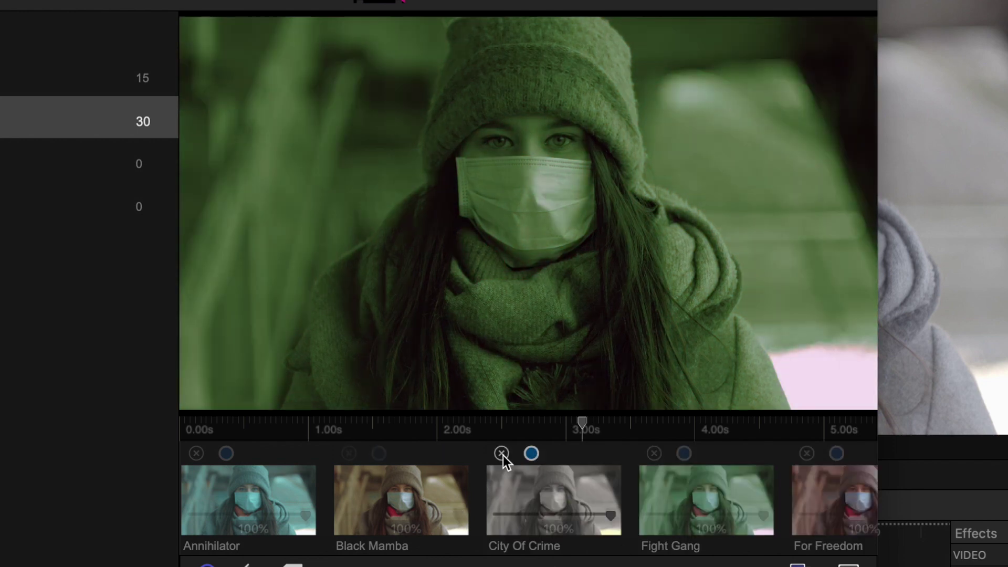
click(502, 455)
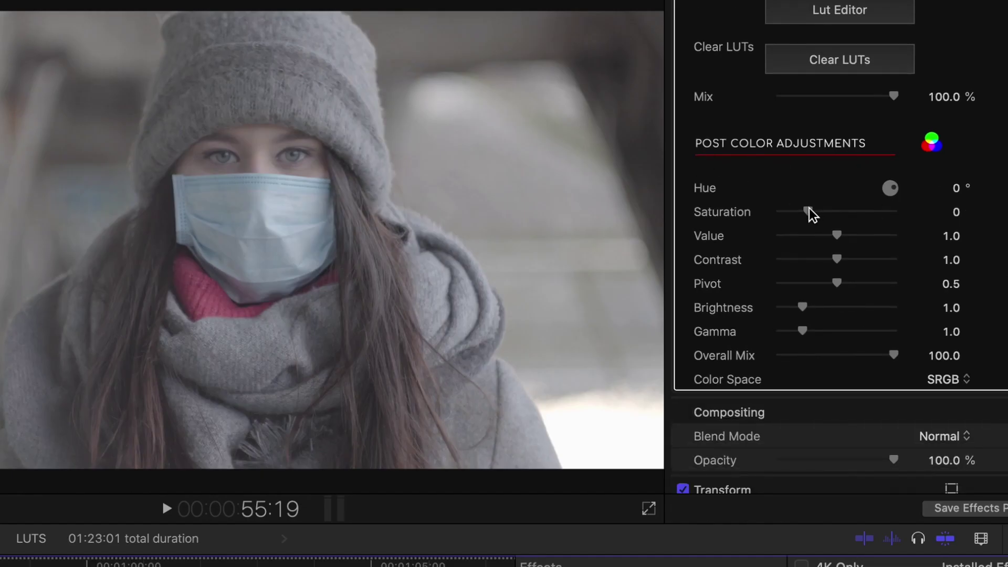
mouse_move(808, 211)
mouse_down()
mouse_move(839, 220)
mouse_move(854, 270)
mouse_move(827, 288)
mouse_up()
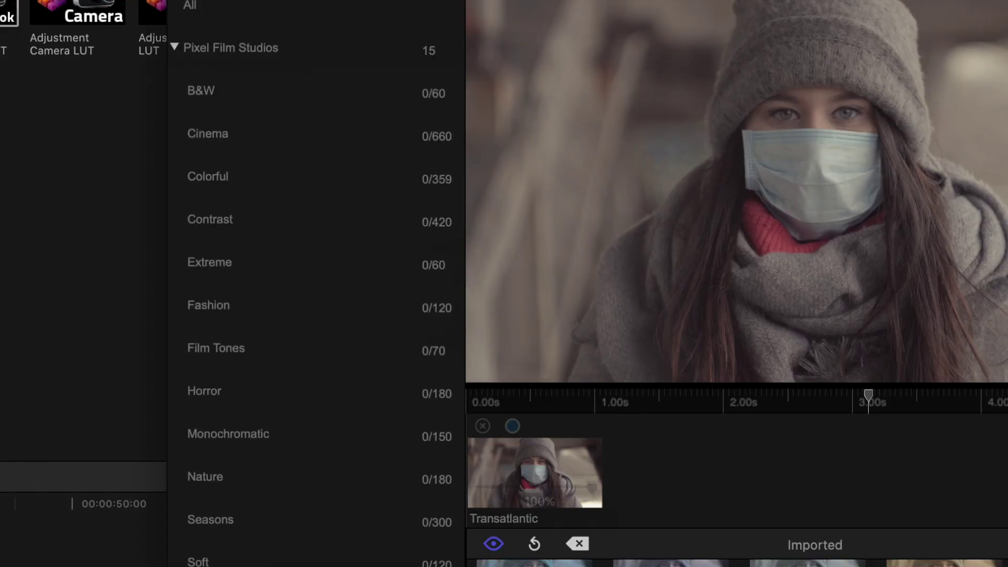
Browse the Fashion LUT category and mark Fight Gang as a favourite.
click(218, 198)
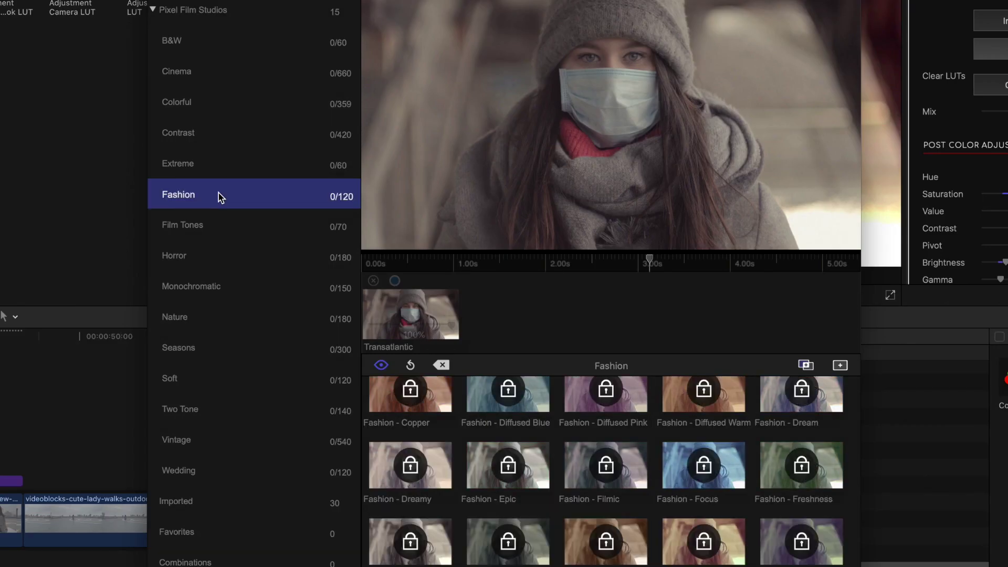
scroll(539, 434, down, 3)
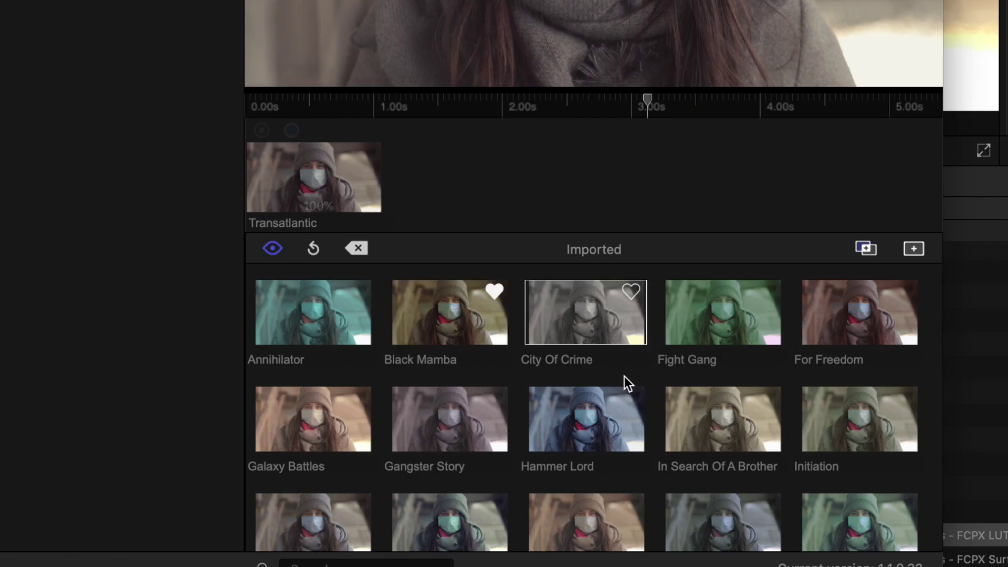
click(767, 290)
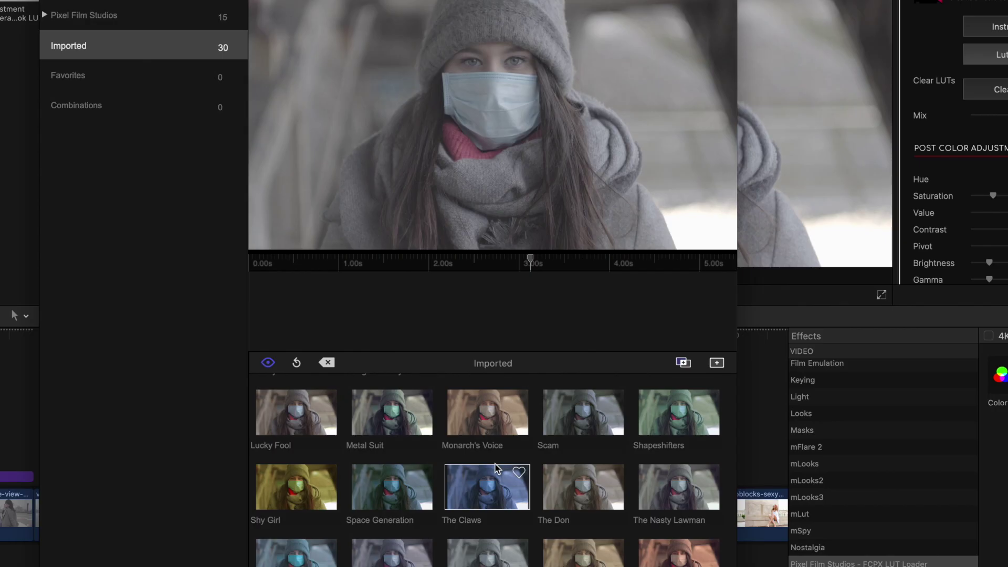
scroll(506, 468, down, 3)
scroll(506, 467, down, 3)
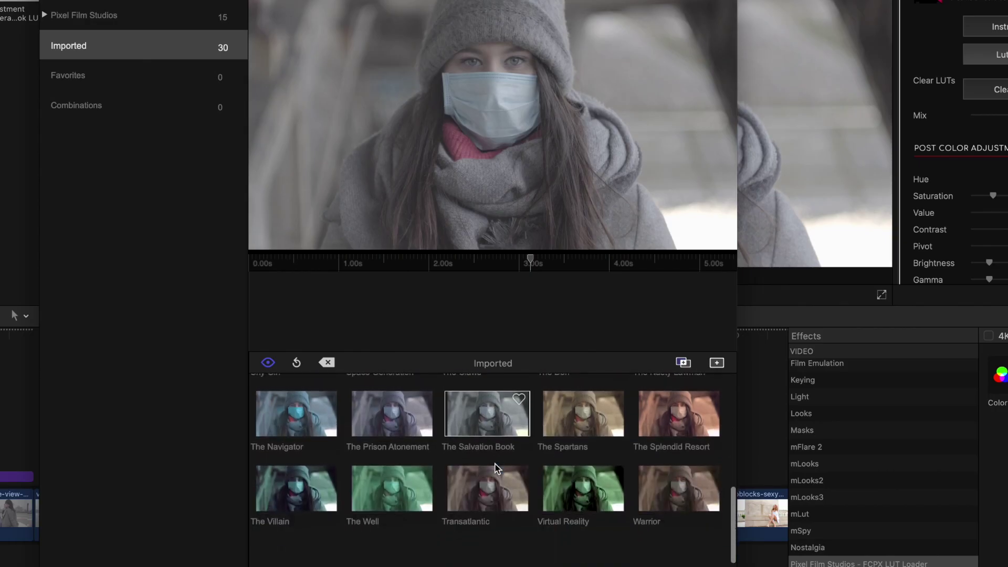
Stack the Virtual Reality and The Splendid Resort LUTs, then show the mLut effects category.
click(578, 489)
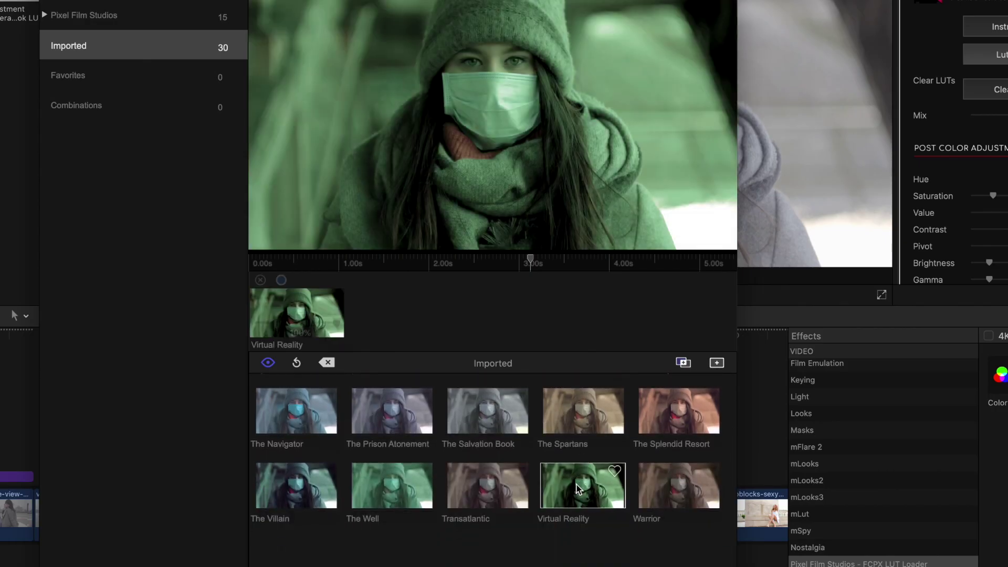
click(667, 412)
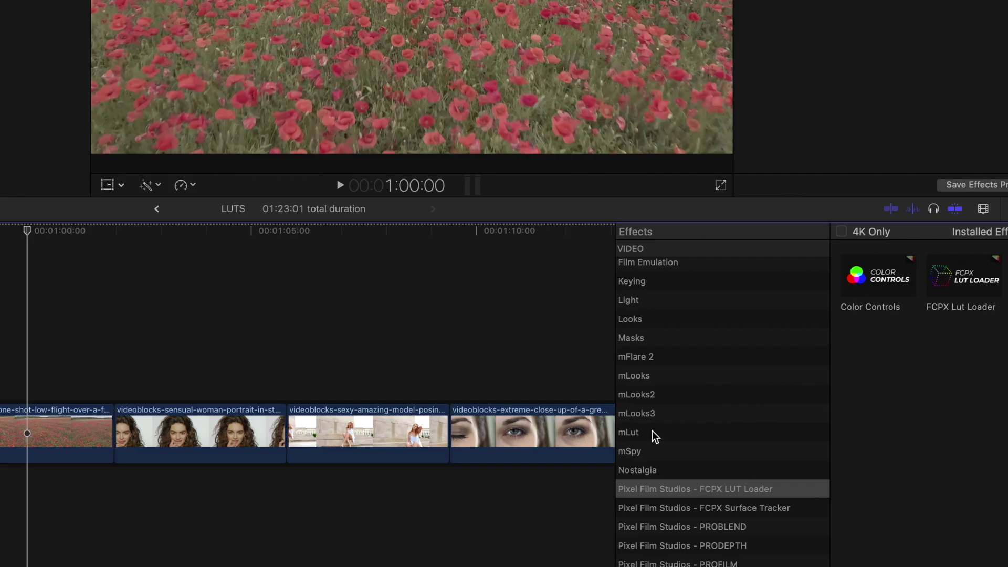
click(655, 434)
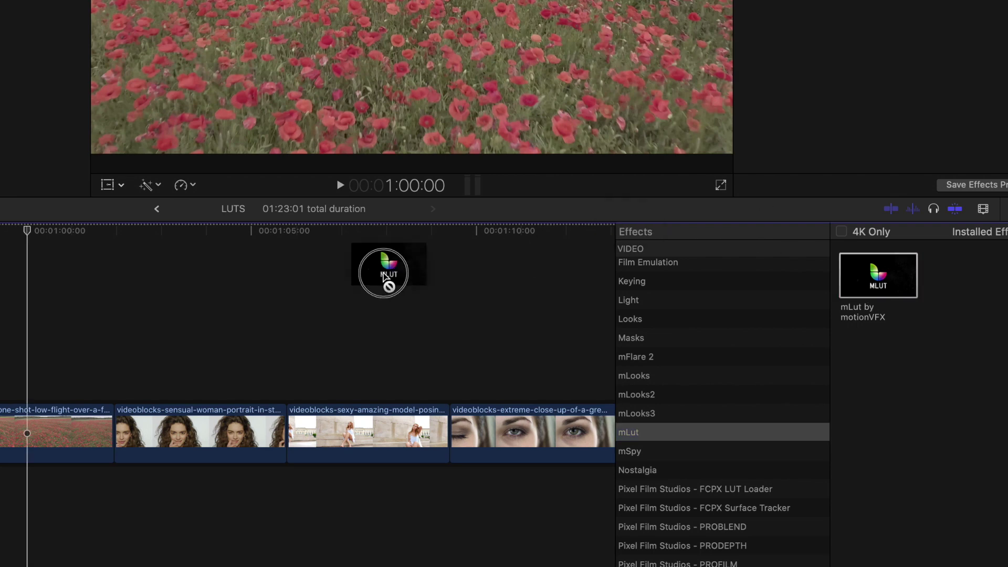
Apply mLut to the poppy-field drone clip and try the Cold War preset.
drag(851, 321, 40, 427)
click(871, 42)
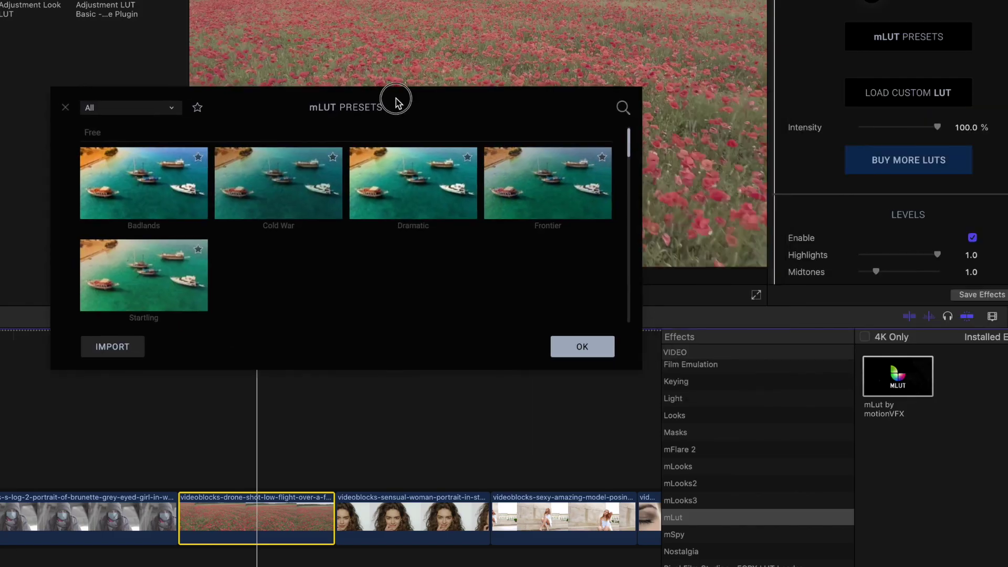
click(199, 205)
Import Intense.cube as a custom LUT, apply it, and keep All categories showing.
click(45, 373)
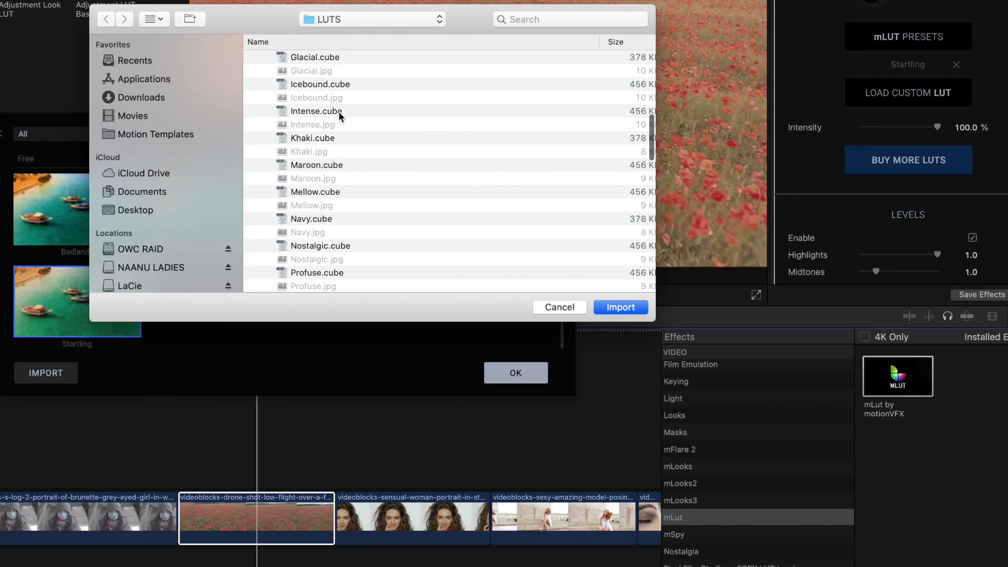
click(621, 315)
click(346, 263)
click(239, 297)
click(315, 295)
click(95, 136)
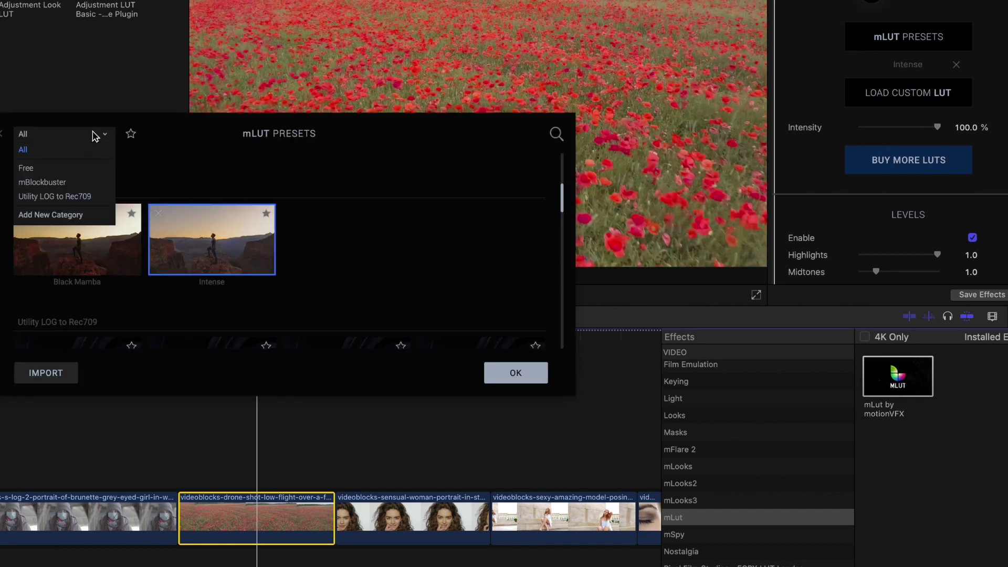
click(266, 213)
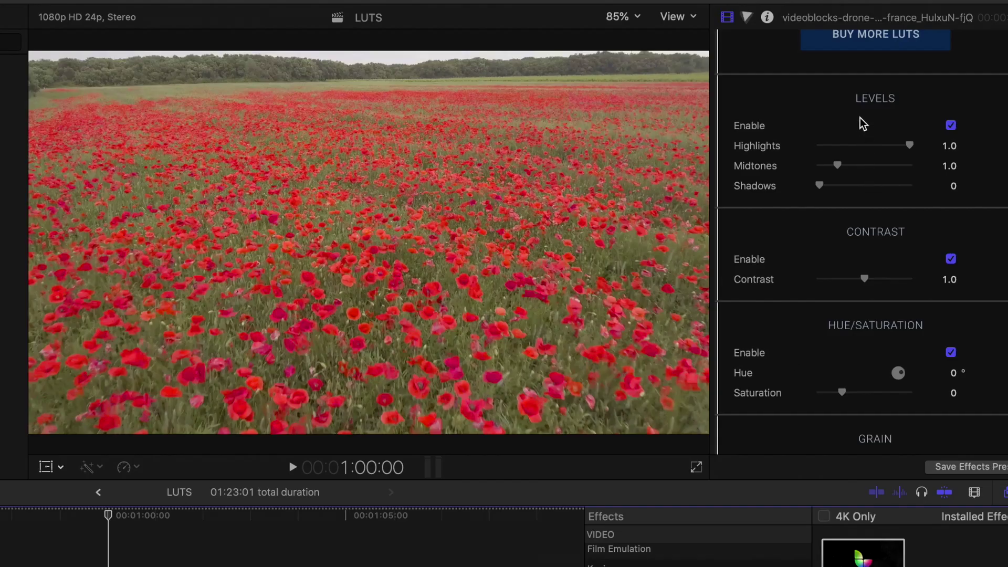
Lower mLut highlights to 0.82, set grain amount to 0.3 and grain mix to about 90%.
drag(911, 146, 894, 146)
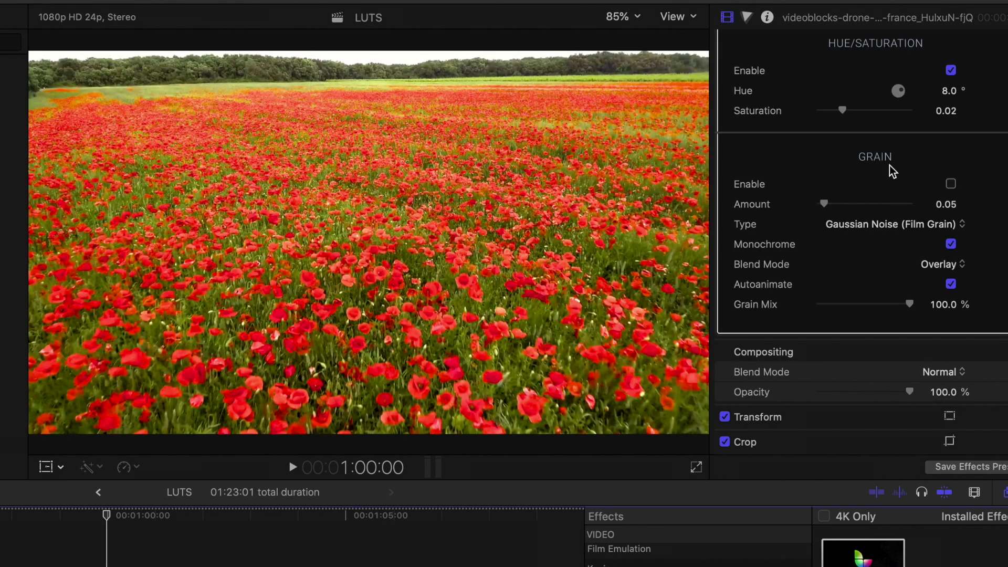
drag(827, 205, 849, 212)
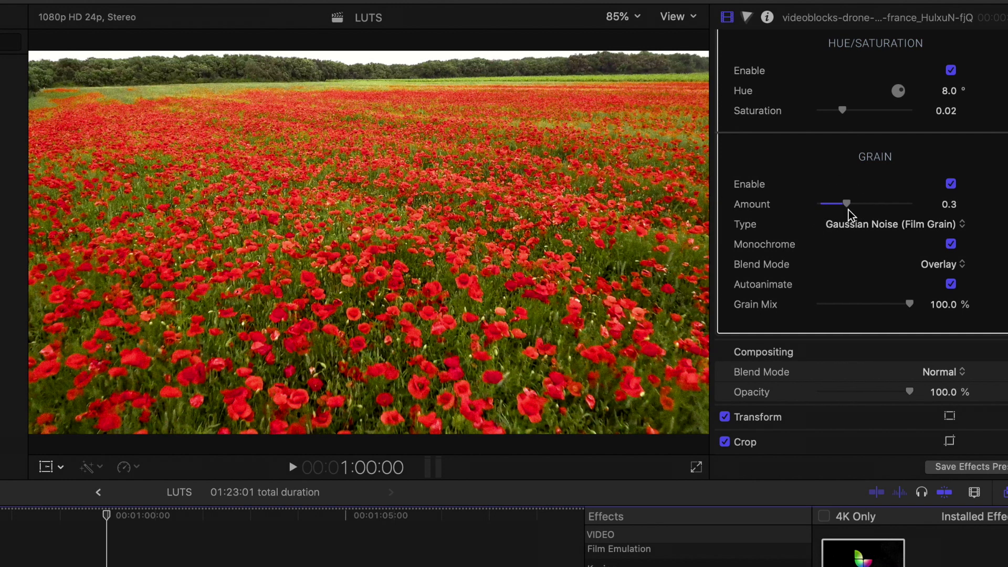
drag(911, 304, 902, 305)
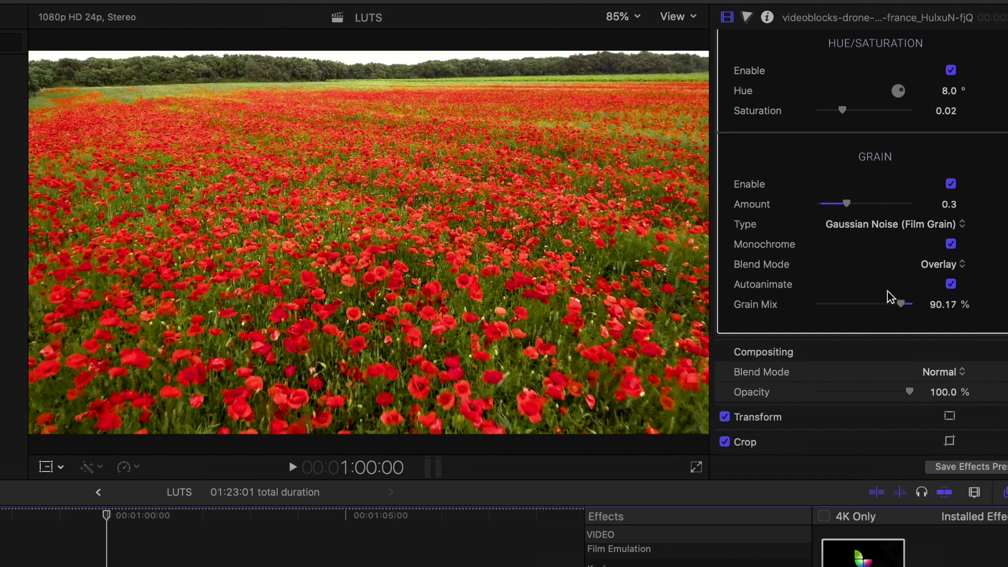